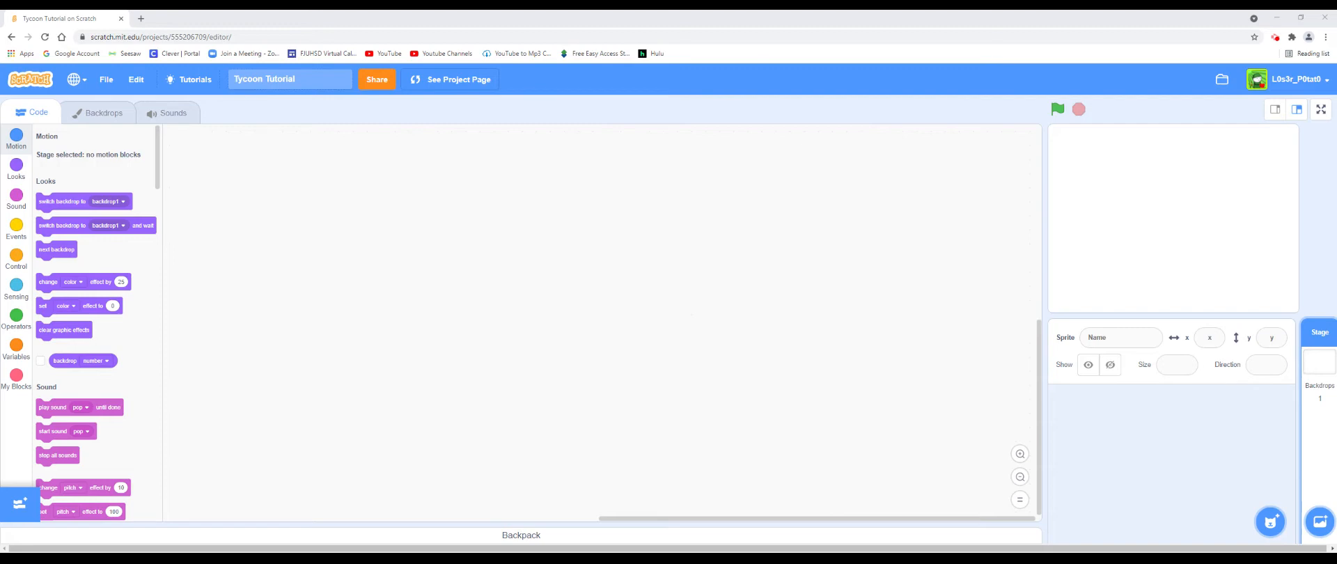
Step: Draw a dark grey U-shaped track on the backdrop from three rectangles without outline: two vertical sides and a connecting bar along the bottom
left_click(98, 114)
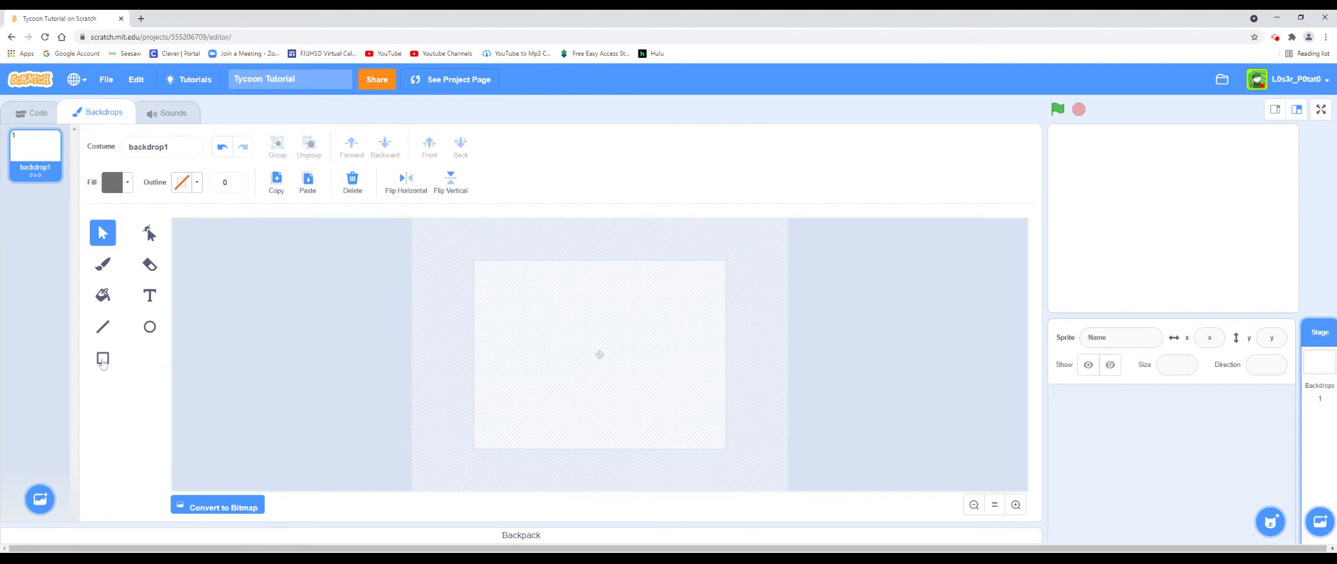
left_click(102, 358)
left_click(117, 187)
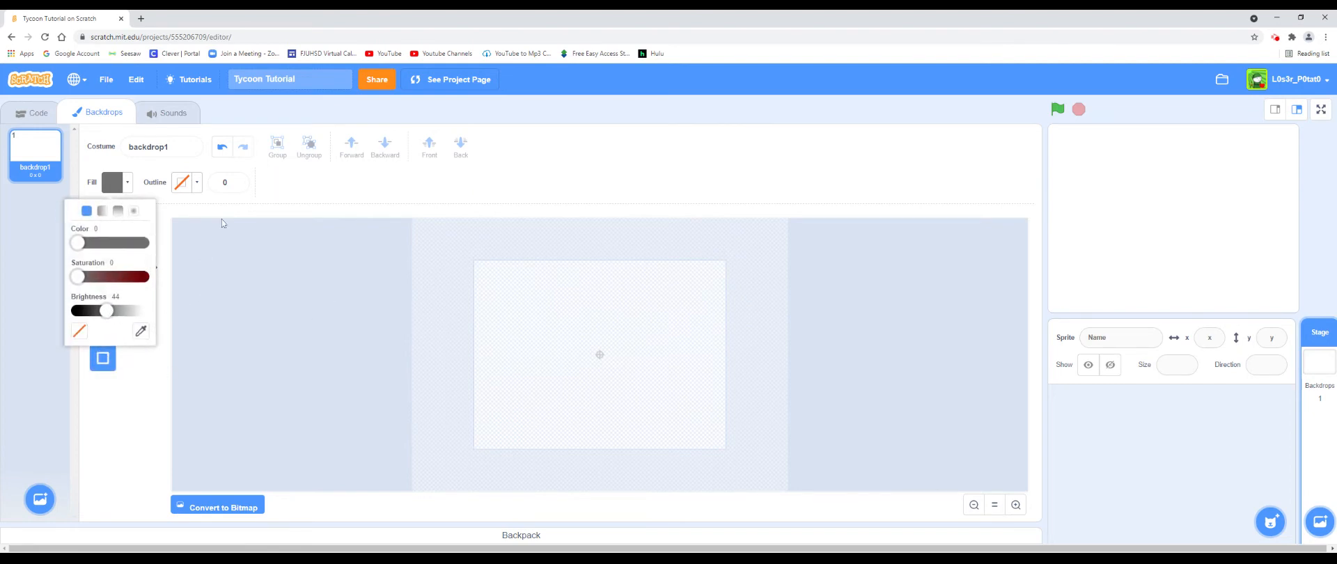
left_click(500, 270)
left_click_drag(491, 260, 693, 442)
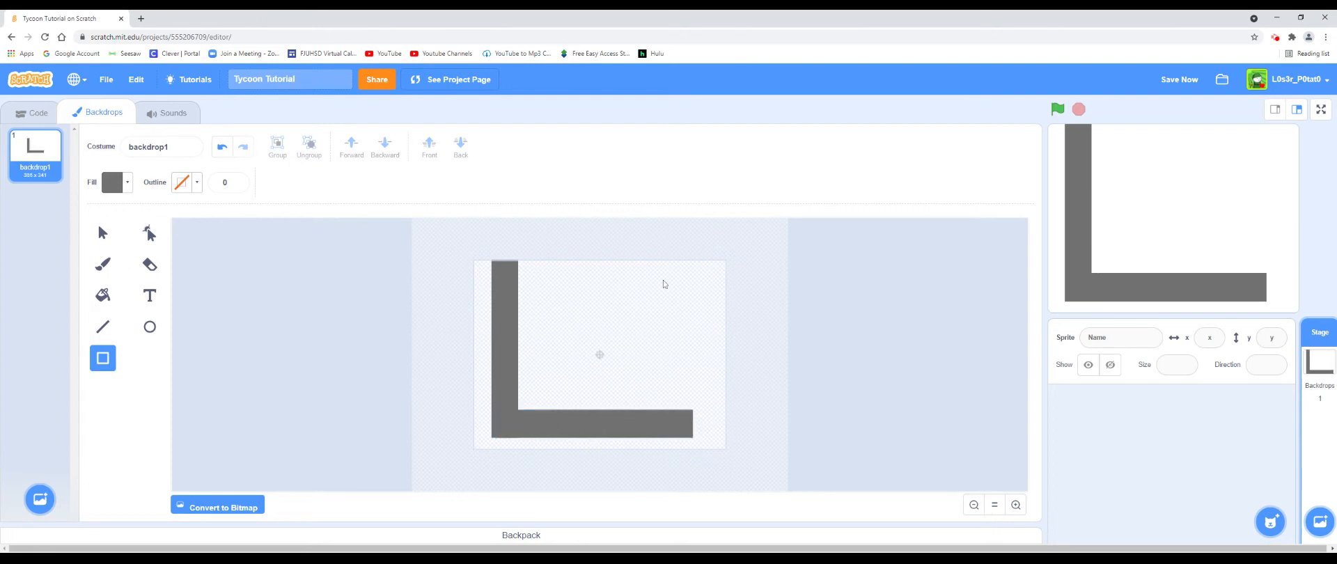
left_click_drag(676, 257, 702, 443)
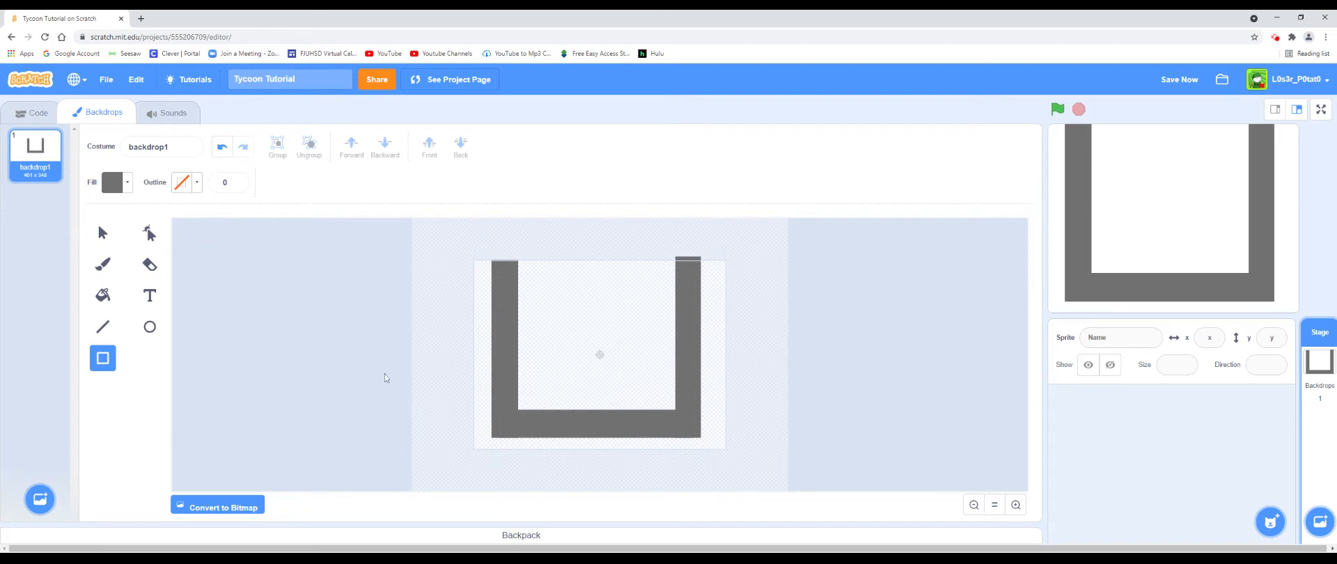
Step: Select the whole U-shaped track and nudge it to be horizontally centred, with both sides reaching the stage's upper edge
left_click(102, 232)
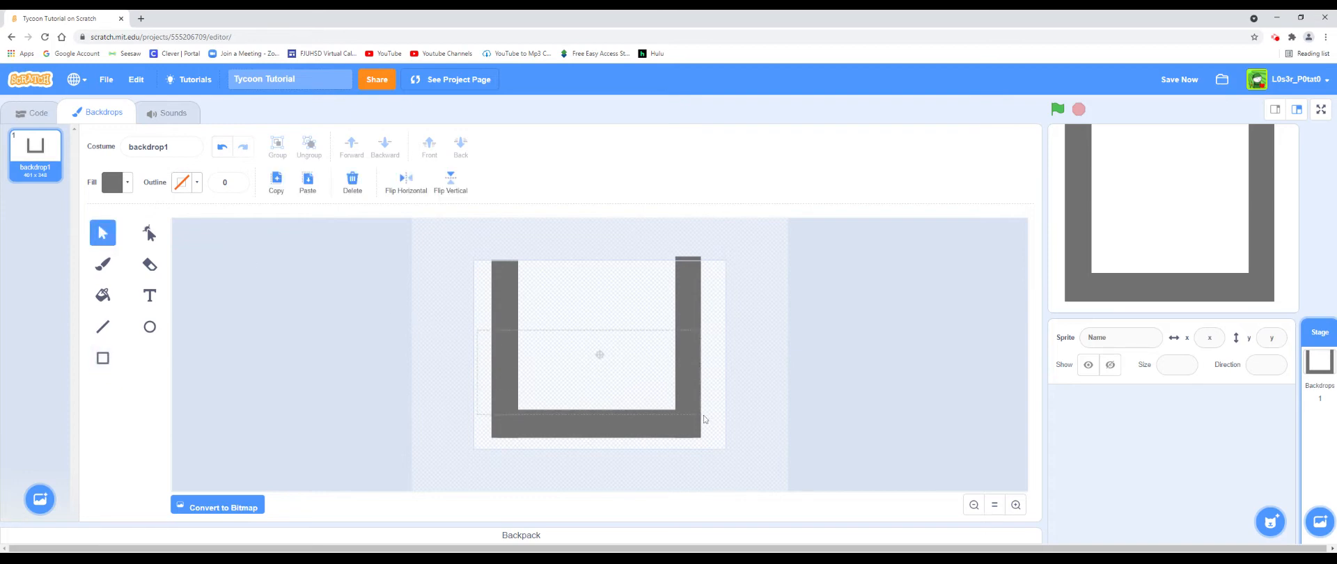
left_click_drag(703, 415, 705, 417)
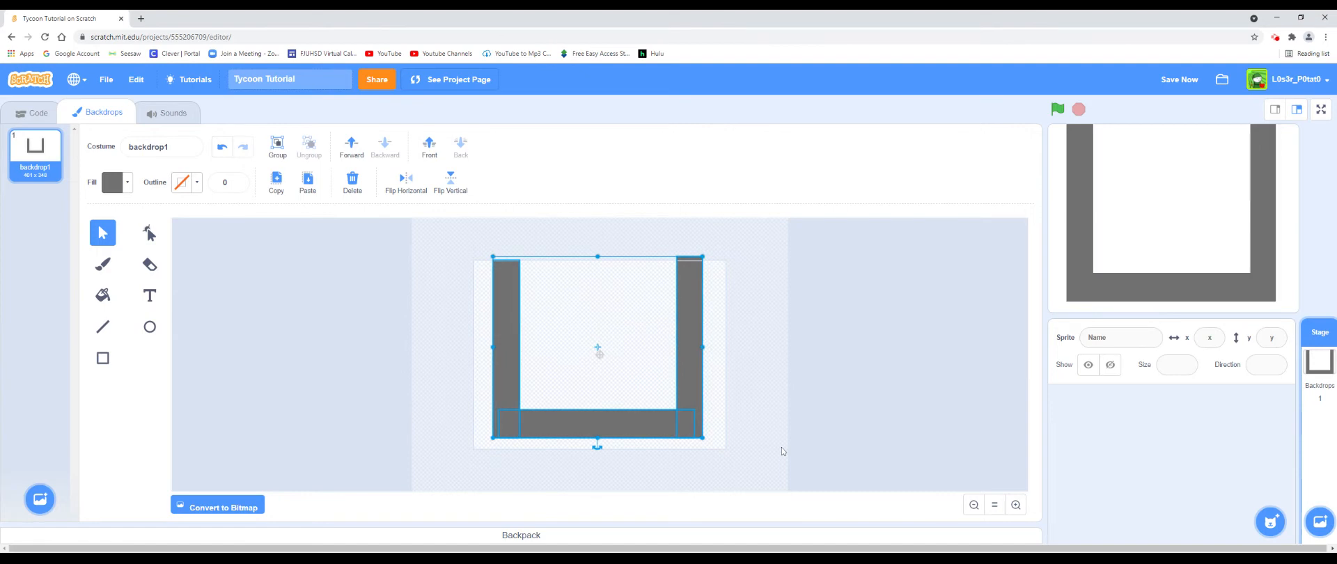
key("Right")
key("Right")
key("Right")
key("Down")
key("Down")
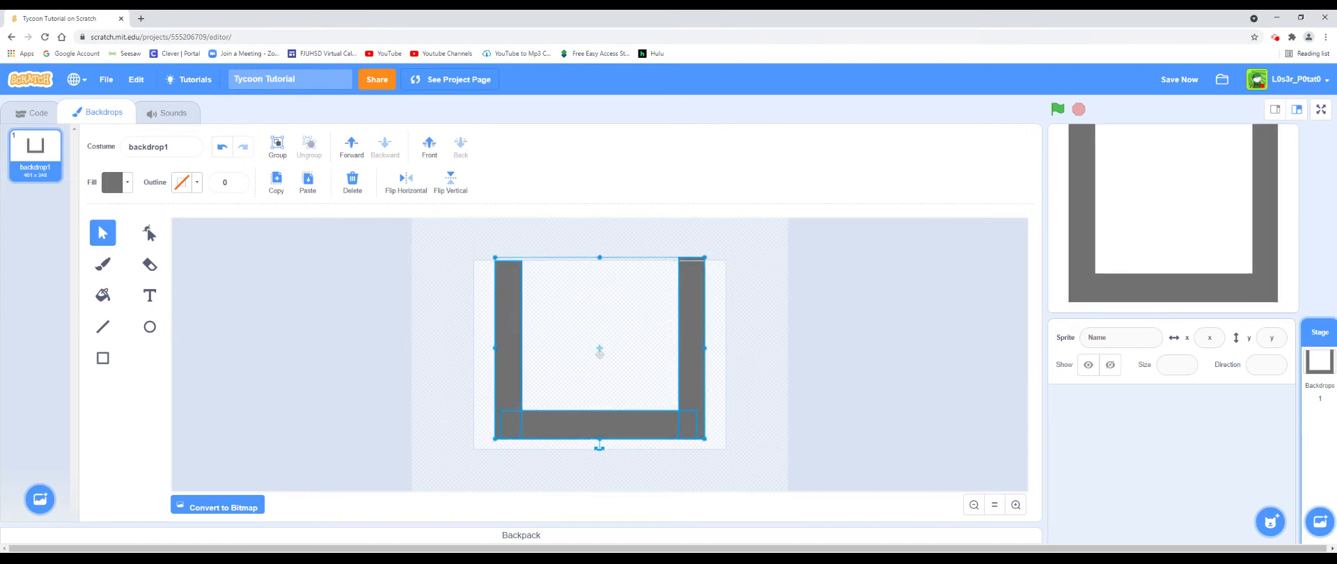
key("Down")
key("Down")
key("Down")
key("Down")
key("Down")
key("Down")
key("Down")
key("Down")
key("Down")
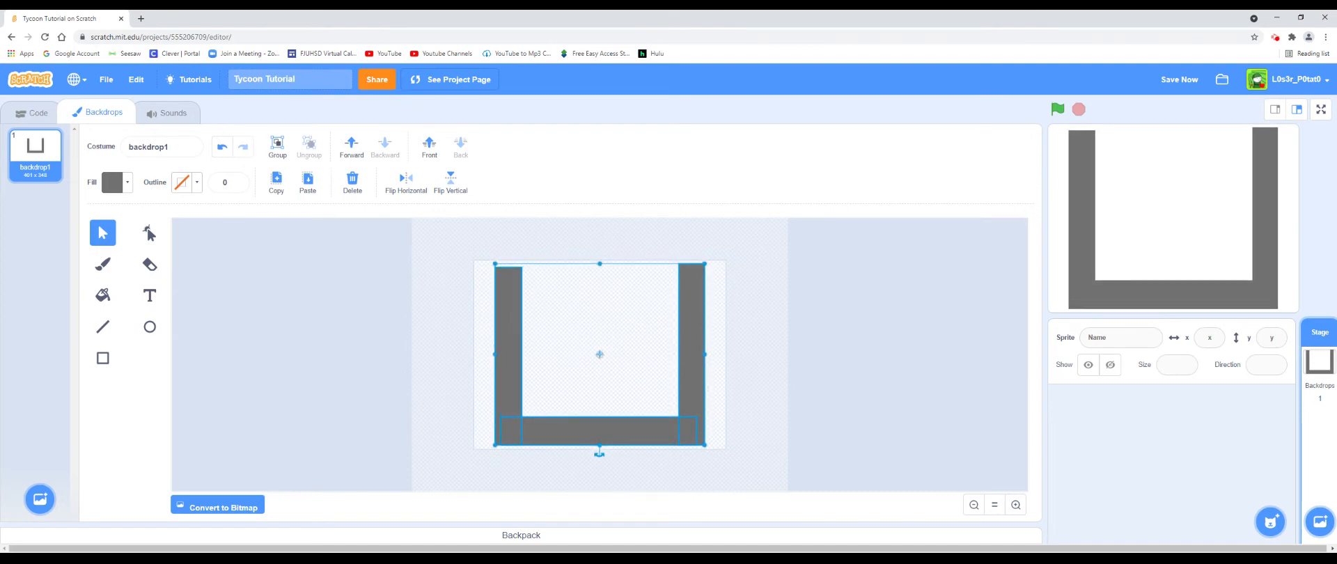
key("shift+Up")
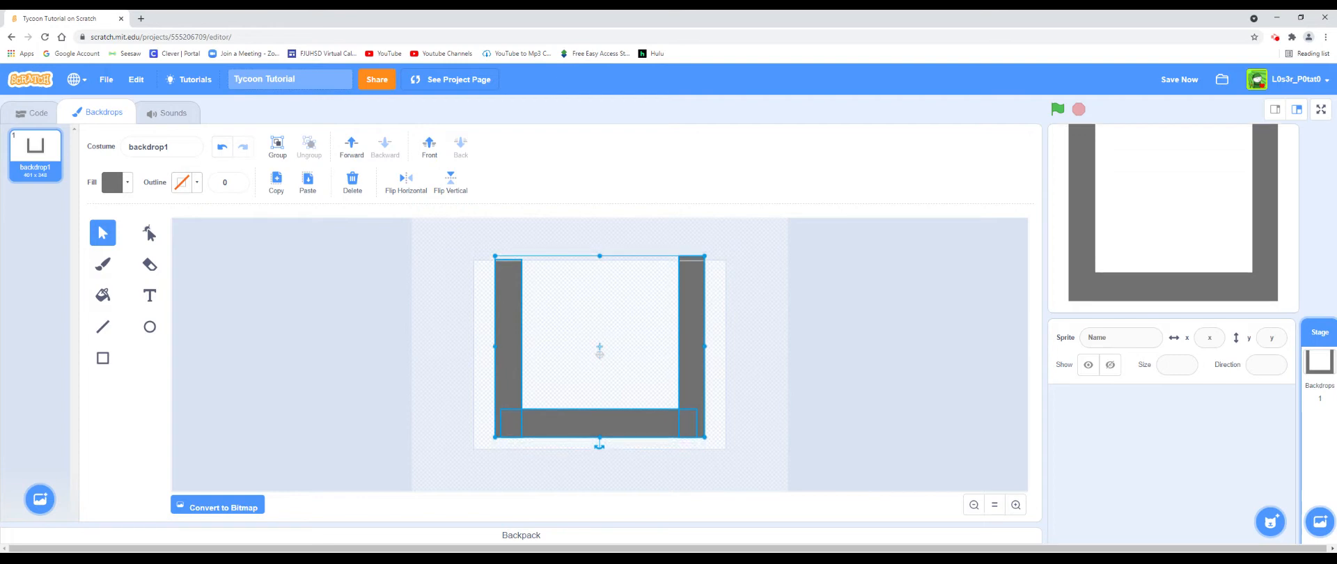
left_click(767, 355)
Step: Make the track's bottom bar slightly thinner by lowering its upper edge
left_click(591, 412)
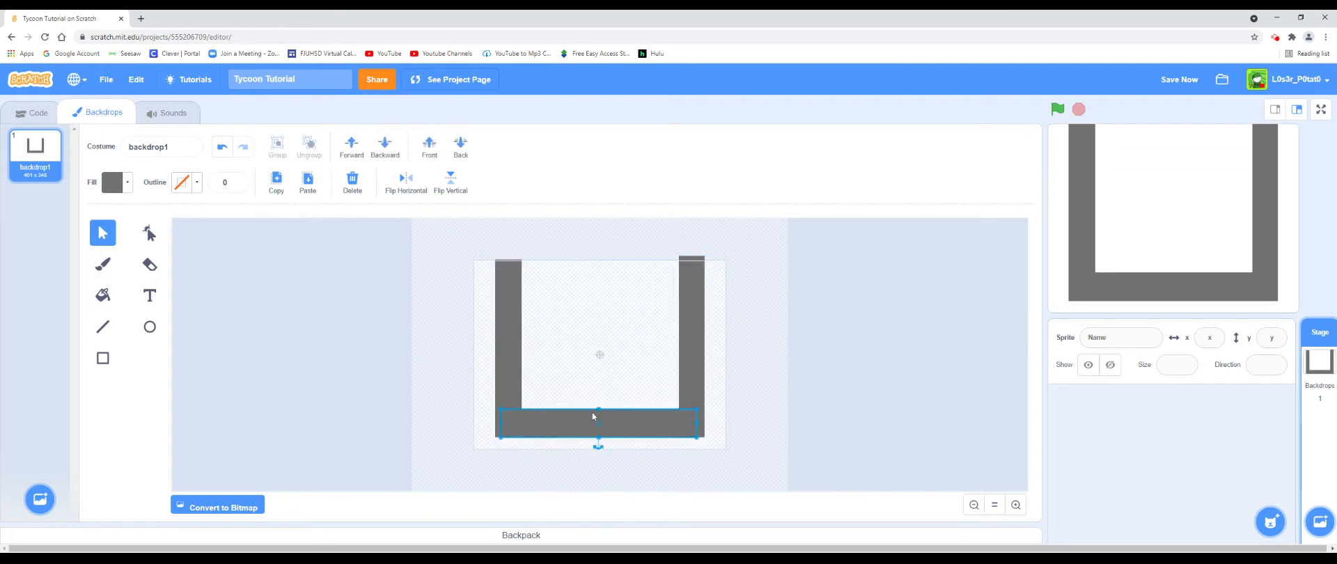
left_click_drag(600, 409, 600, 411)
left_click(593, 382)
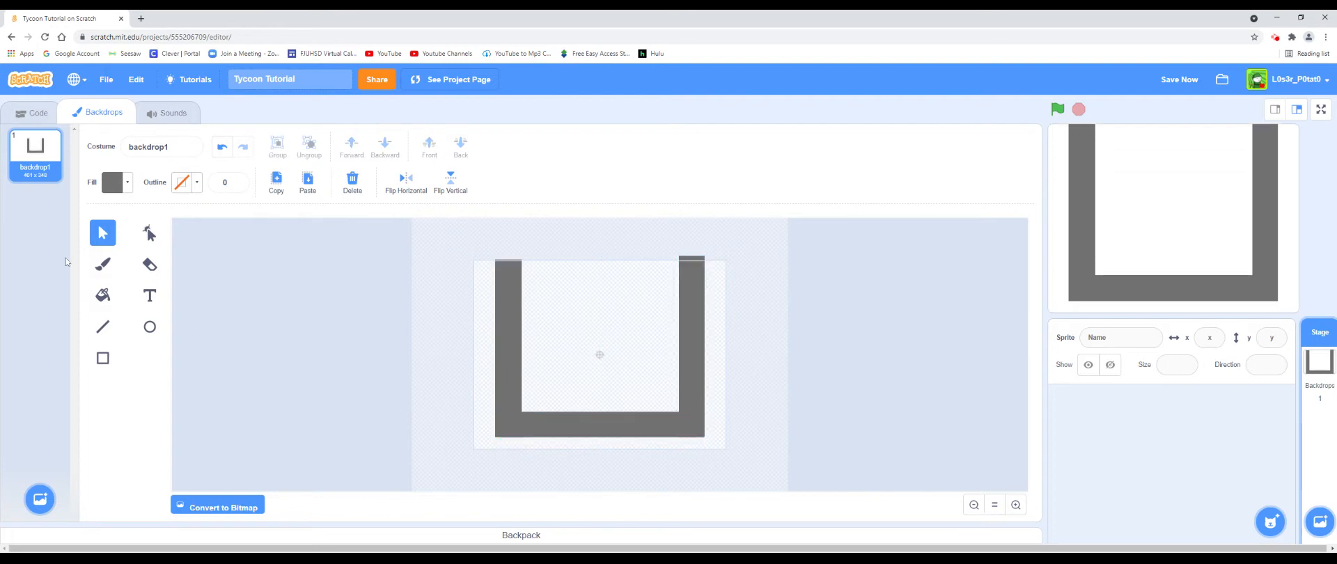
left_click(36, 113)
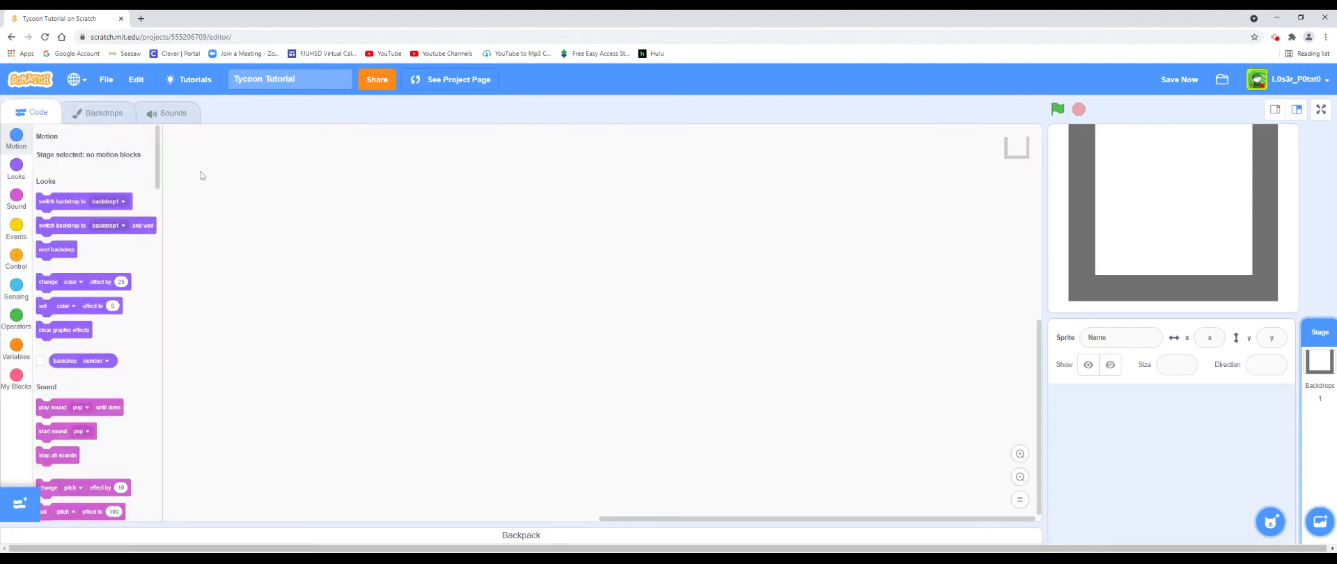
left_click(103, 116)
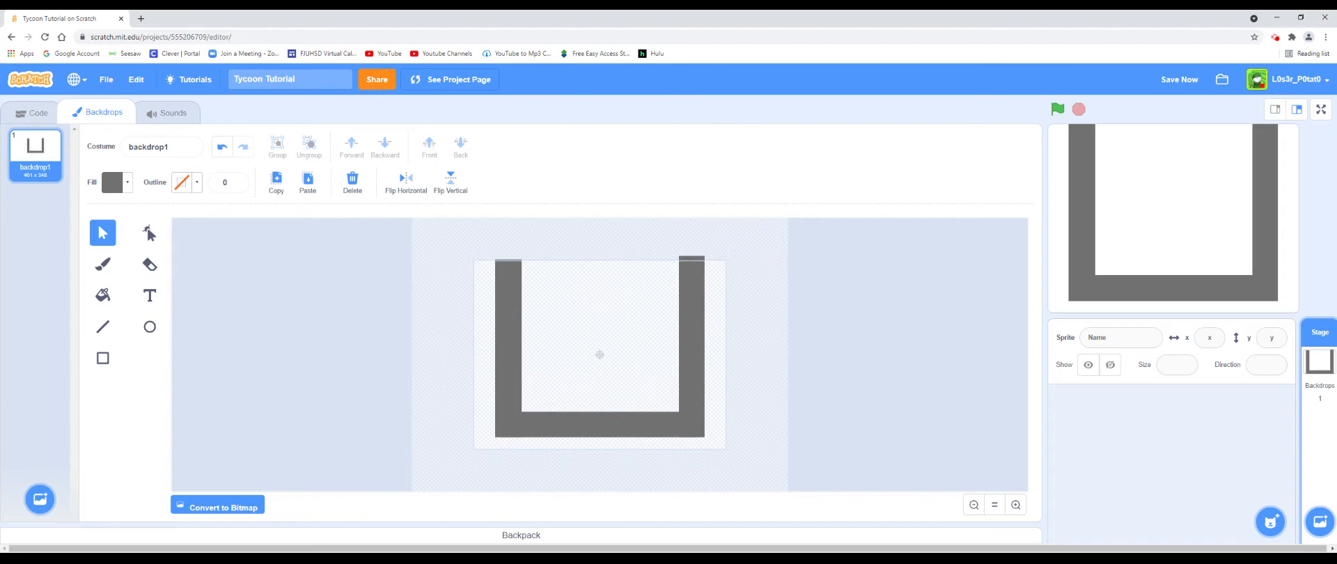
left_click(32, 112)
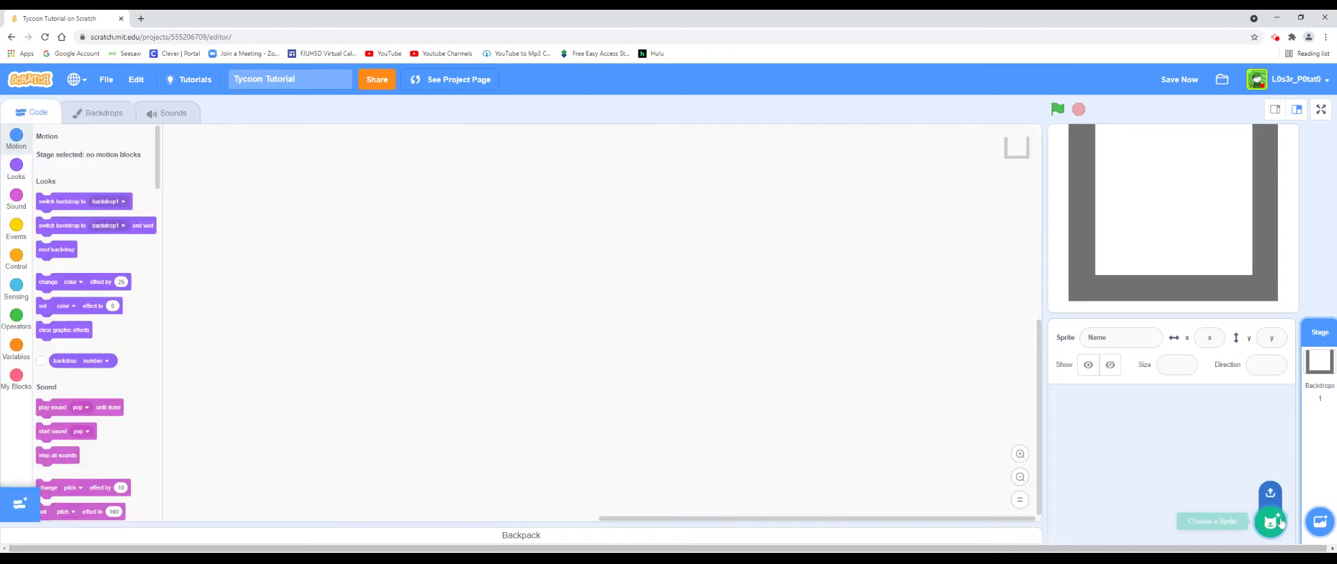
Step: Create a new painted sprite and set up the Rectangle tool with a grey fill of brightness 64 and an outline width of 7
mouse_move(1269, 475)
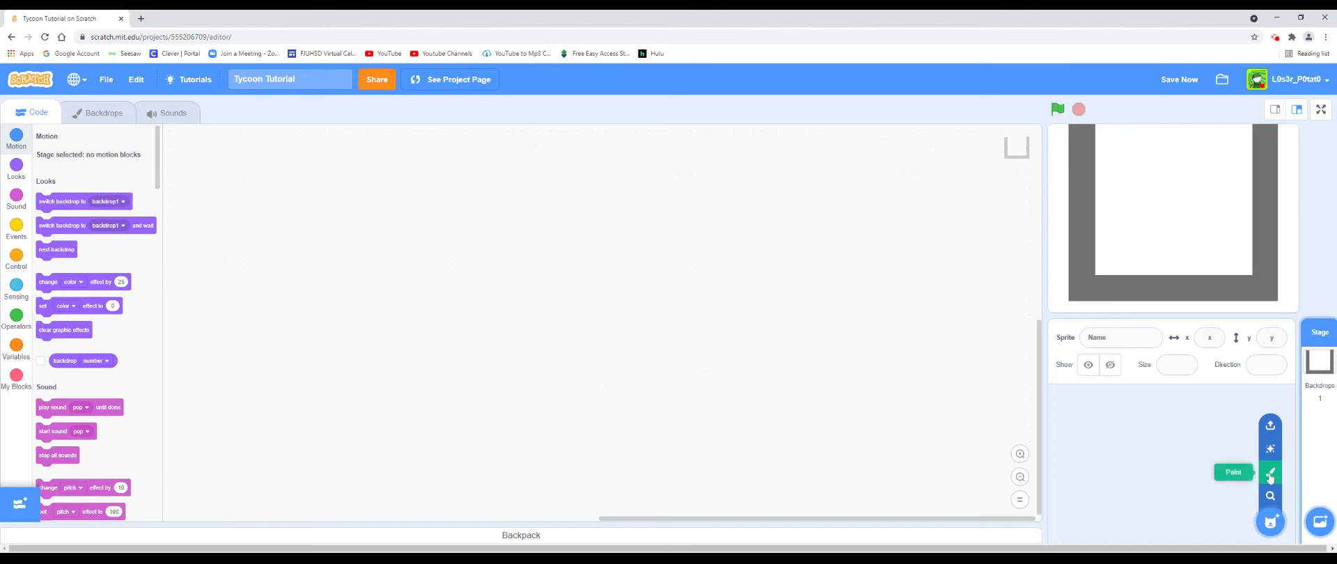
left_click(1269, 473)
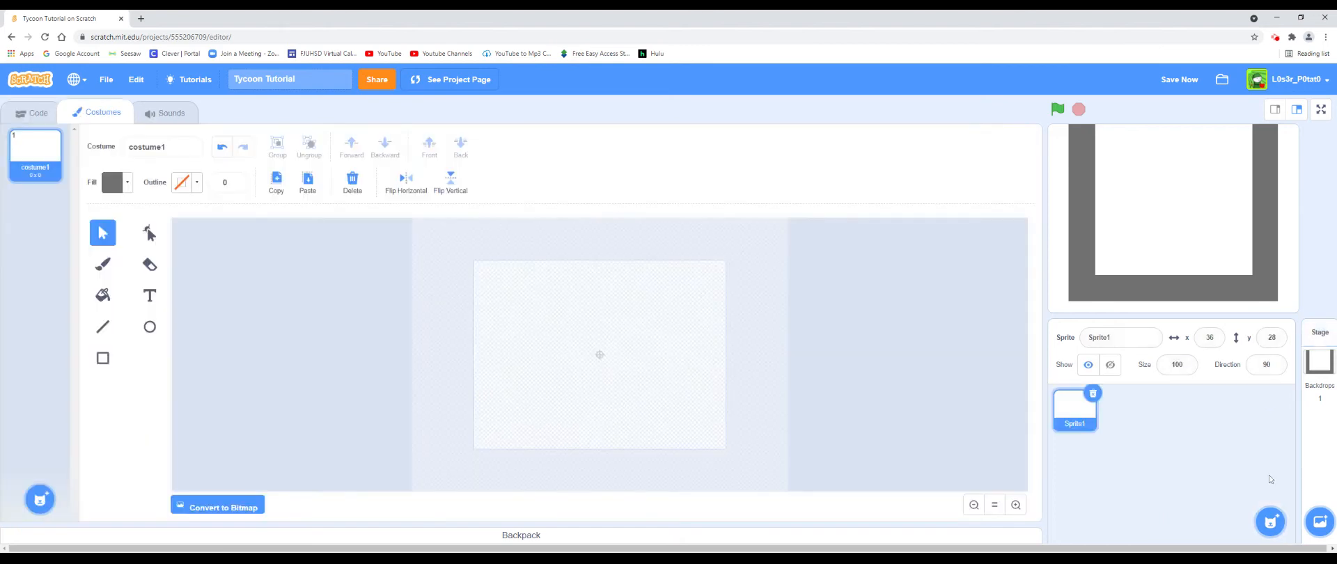
left_click(102, 358)
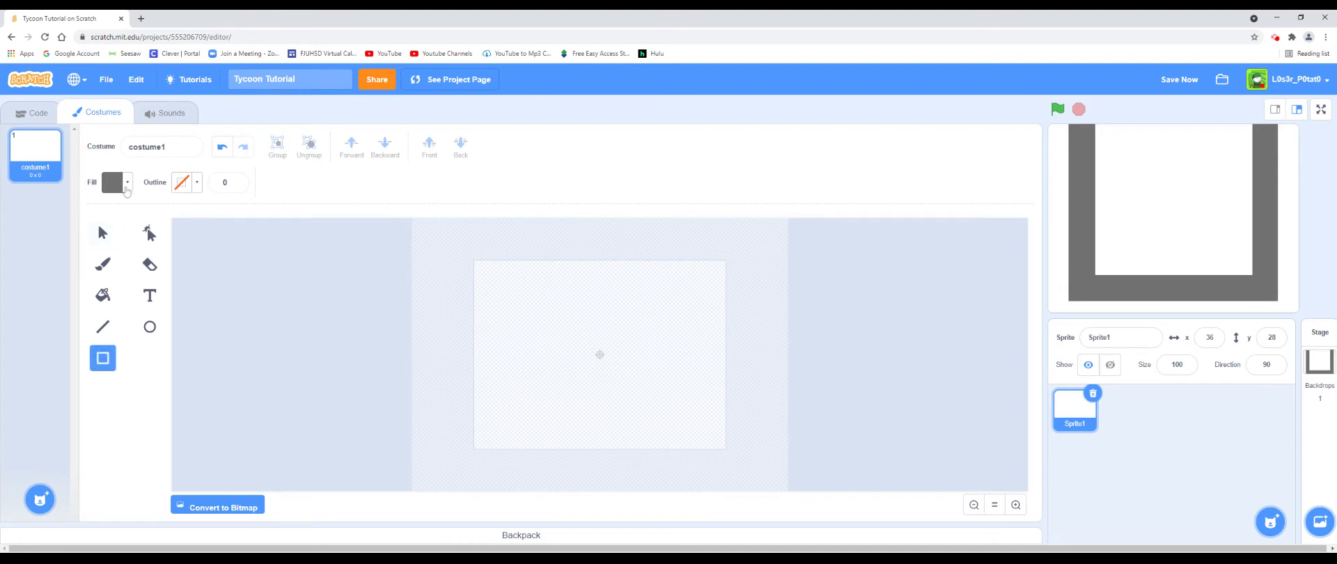
left_click(120, 183)
left_click_drag(103, 315, 123, 312)
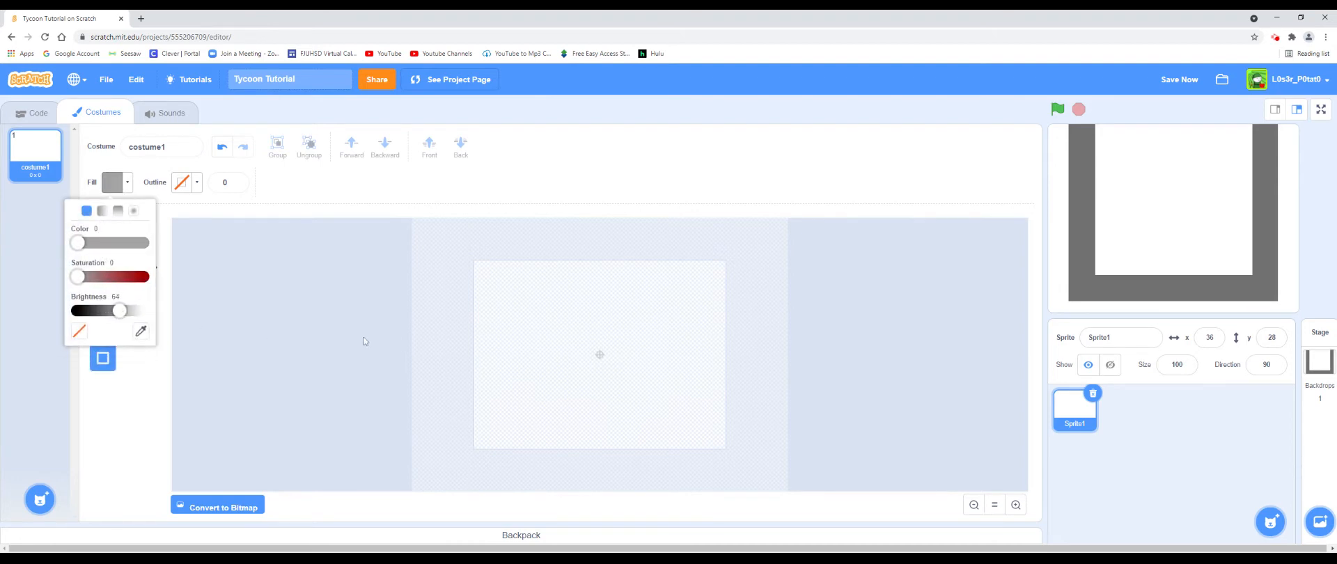
left_click(564, 350)
left_click_drag(229, 182, 169, 185)
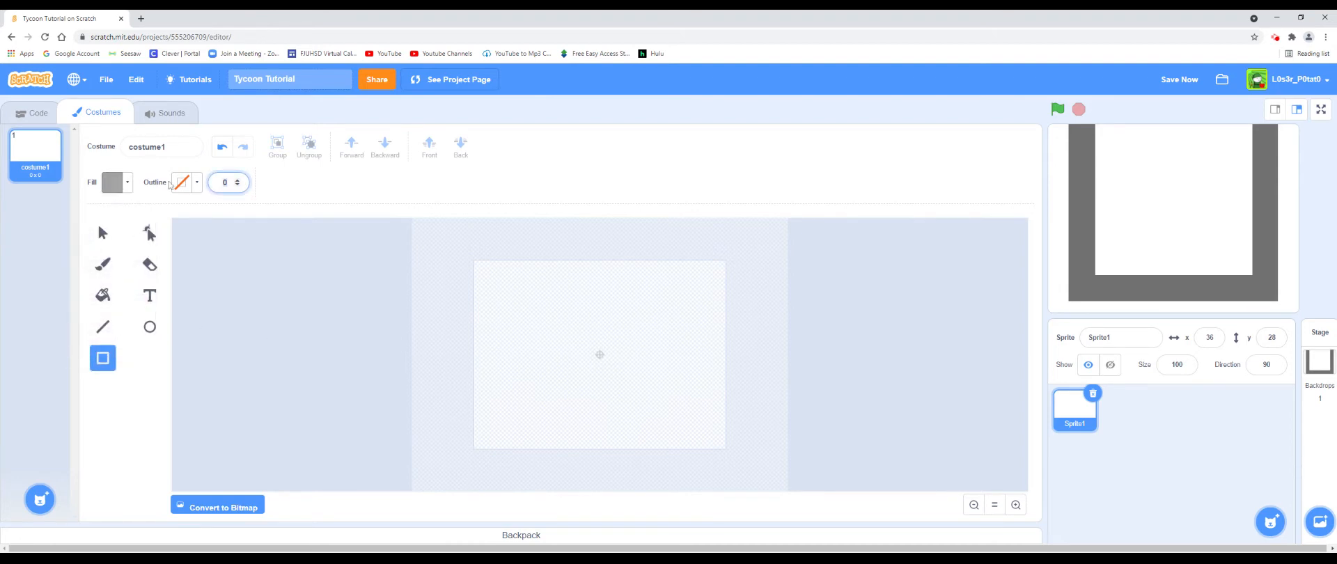
type("7")
left_click(573, 346)
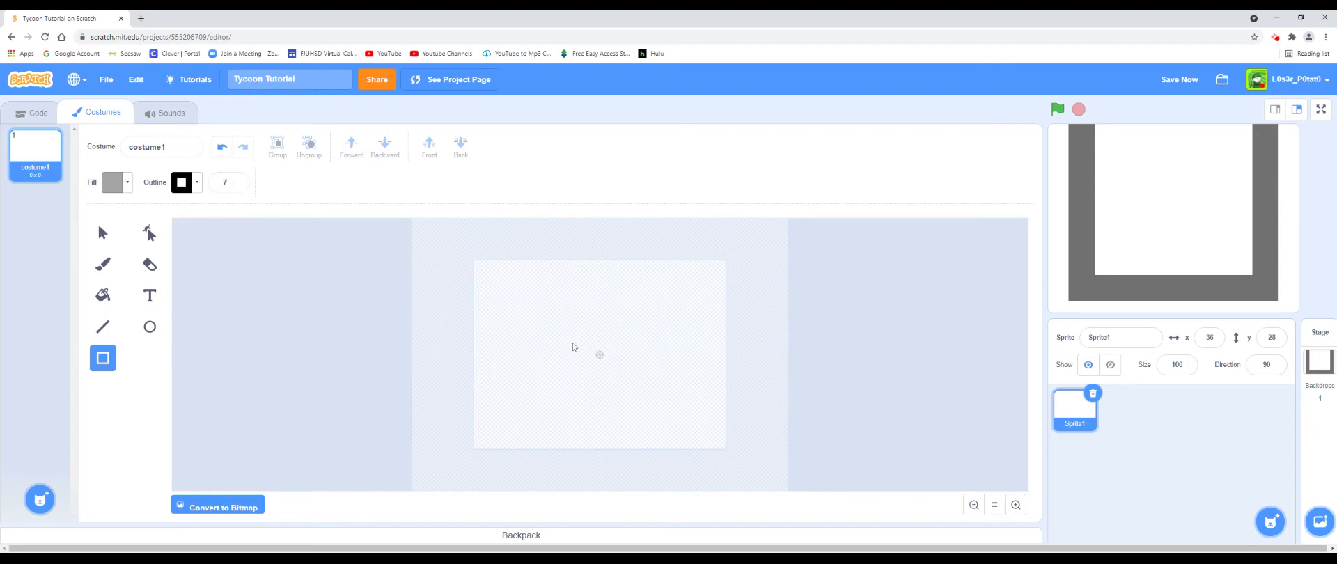
Step: Draw a grey block near the canvas centre with a smaller rectangle attached to its right side, and send the smaller one to the back
left_click_drag(582, 341, 636, 359)
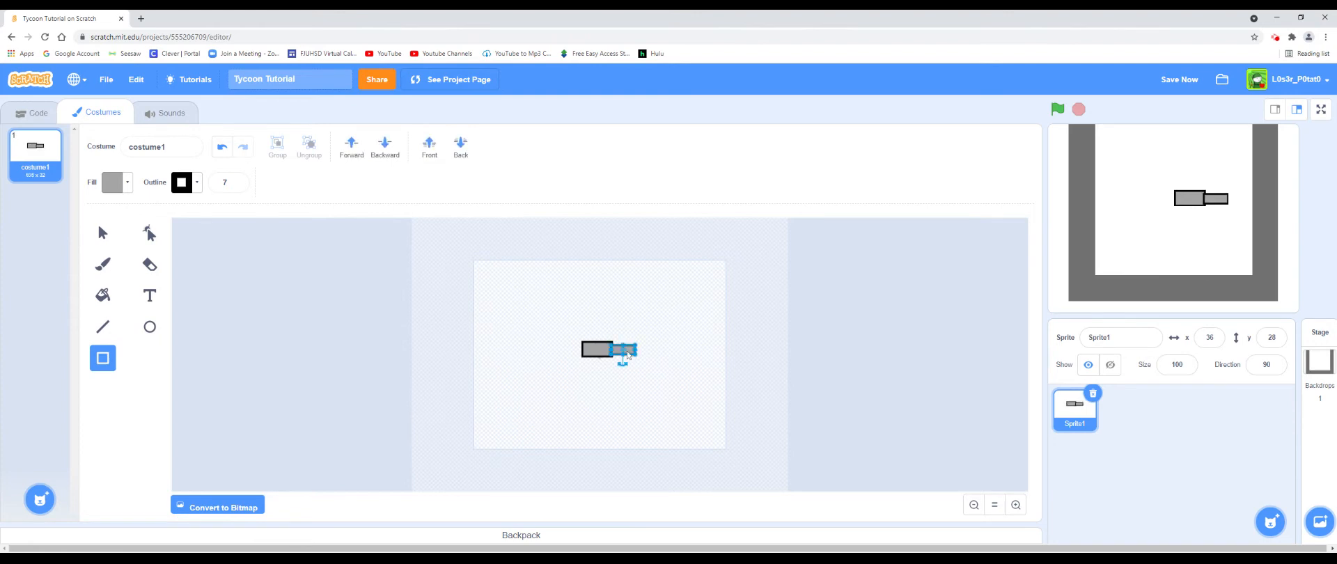
left_click(467, 157)
left_click(658, 319)
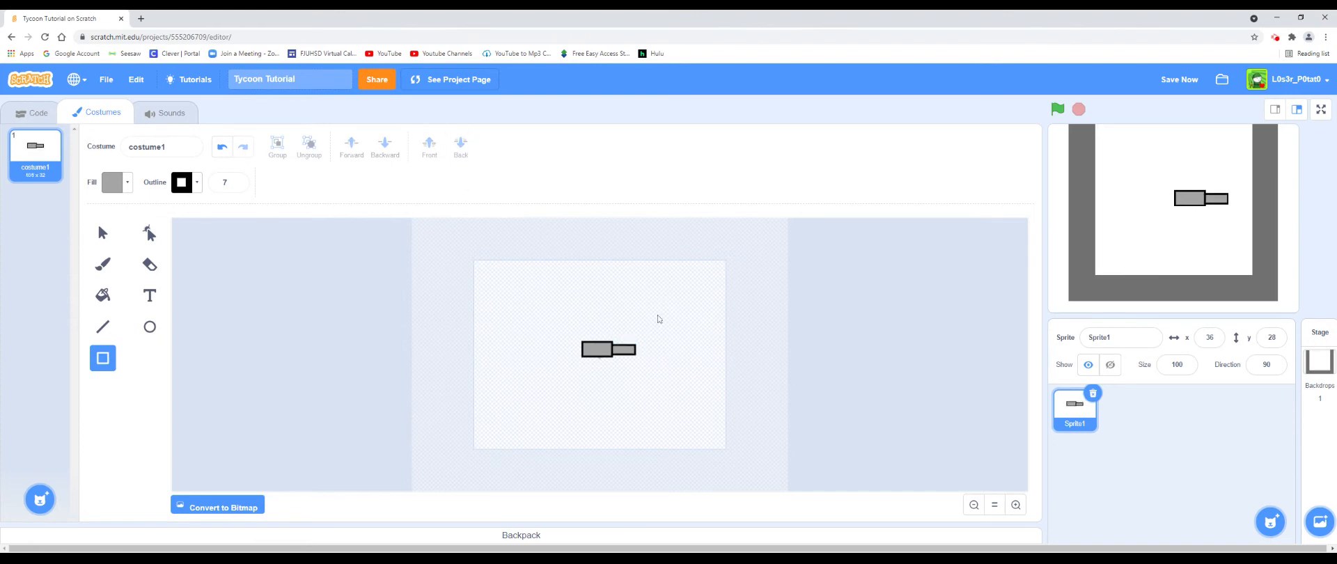
Step: Duplicate the small side rectangle and align the copy against the left side of the central block
left_click(98, 223)
left_click(617, 354)
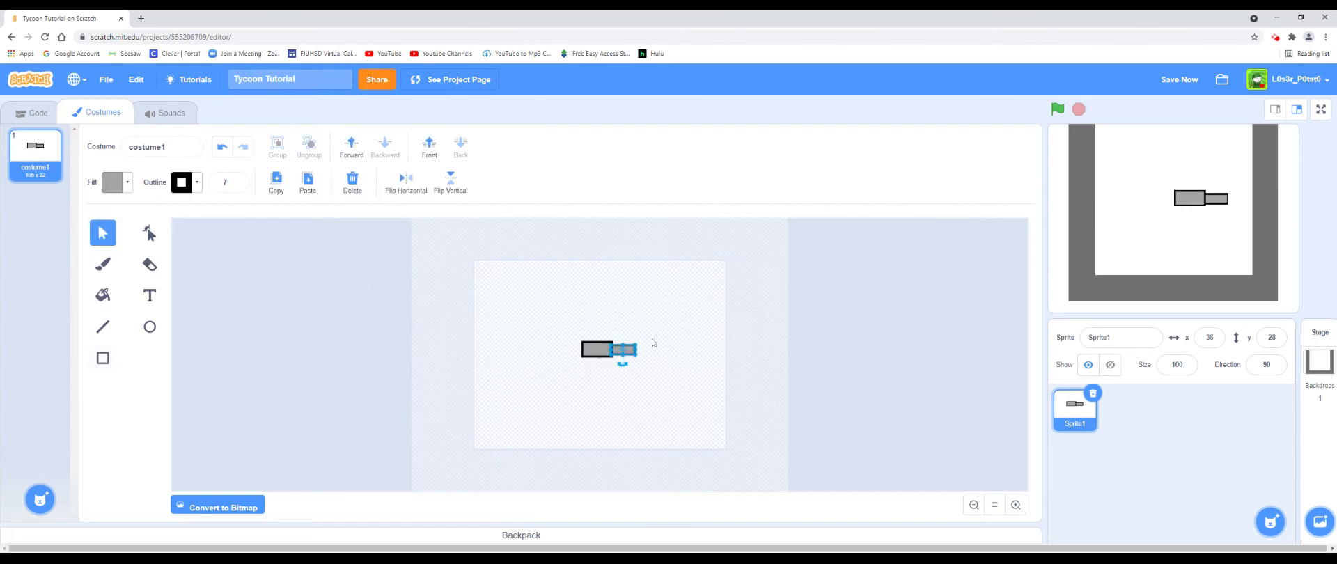
left_click(276, 182)
left_click(307, 182)
key("Up")
key("Up")
key("Up")
key("Up")
key("shift+Left")
key("shift+Left")
key("shift+Left")
key("shift+Left")
key("shift+Left")
key("shift+Left")
key("shift+Left")
key("shift+Left")
key("shift+Right")
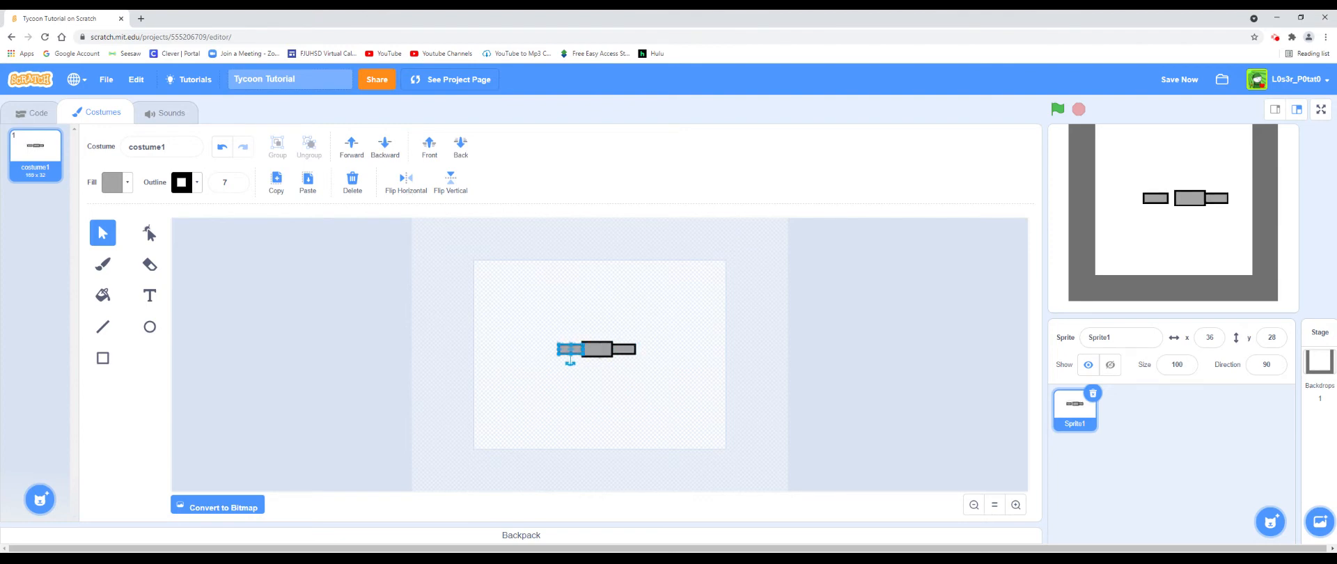
key("shift+Right")
key("shift+Left")
left_click(517, 292)
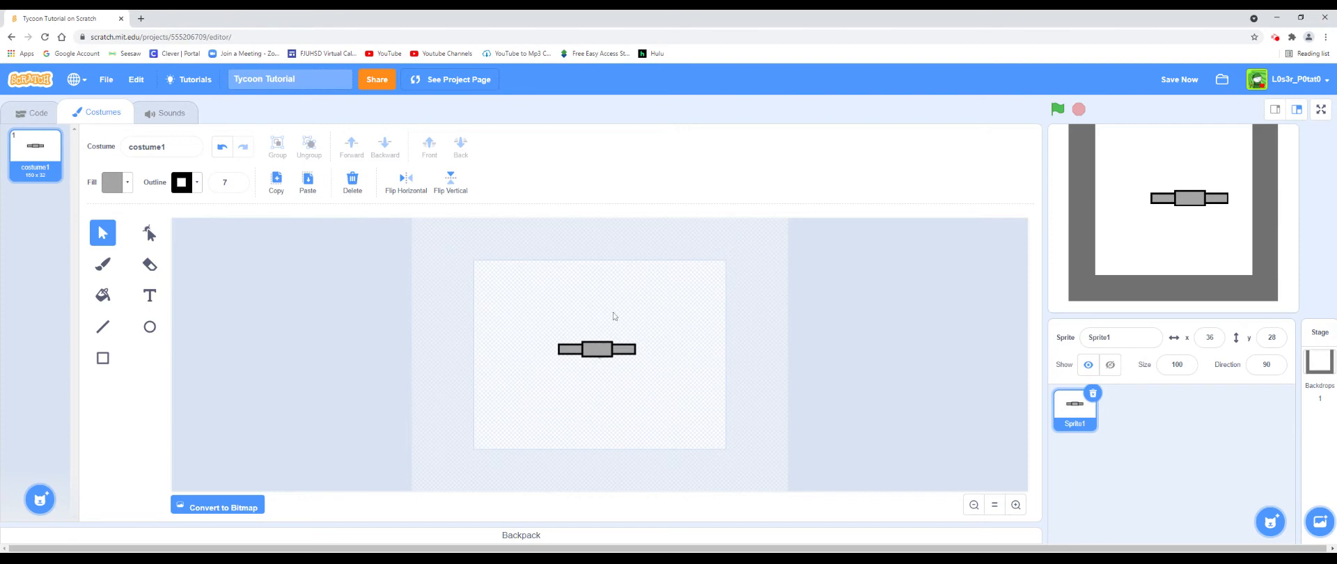
Step: Shrink the three-part shape, centre it on the canvas, and place the sprite inside the track at about x -9, y -38
left_click_drag(511, 328, 687, 433)
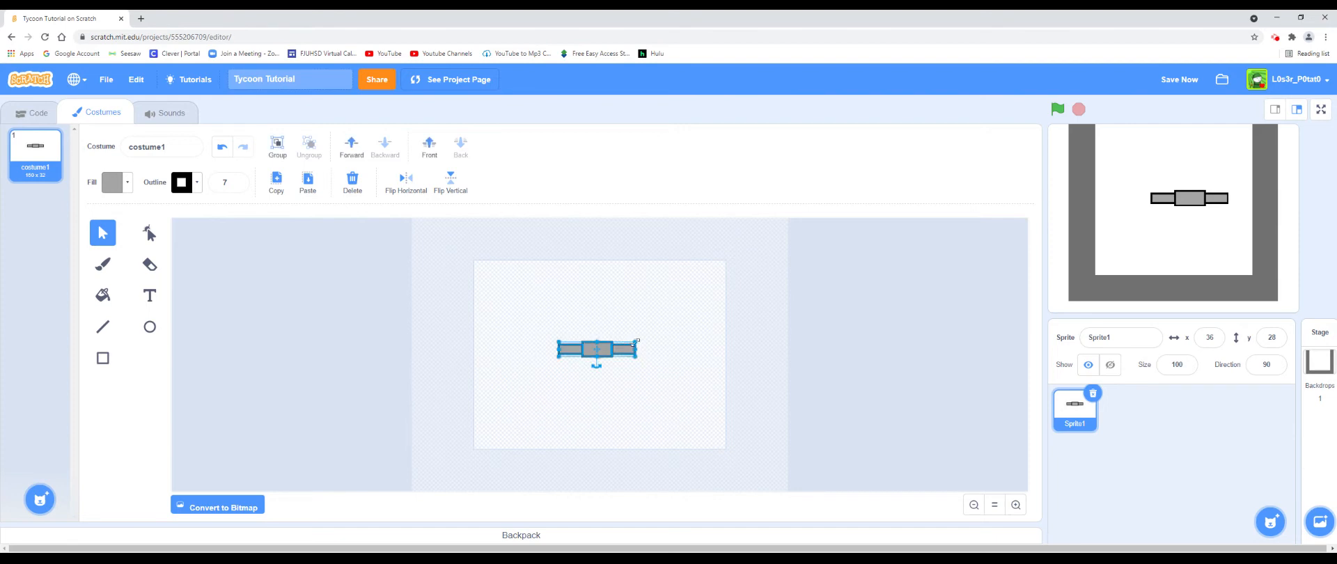
left_click_drag(635, 342, 591, 355)
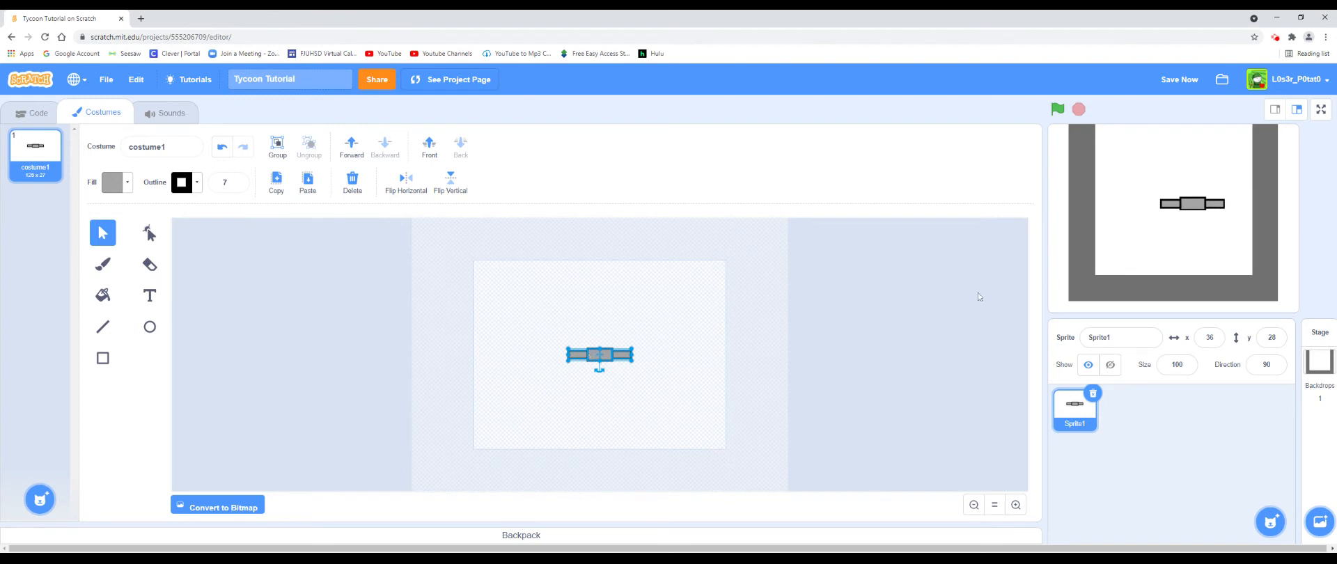
left_click_drag(1205, 204, 1177, 278)
left_click(653, 327)
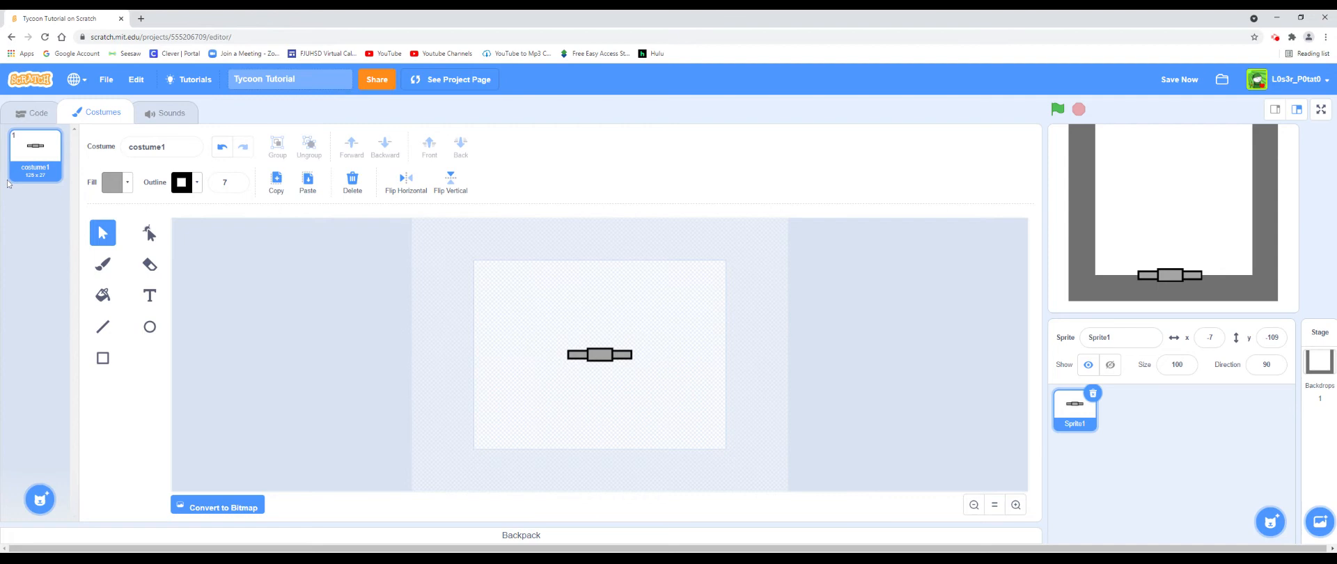
left_click(28, 113)
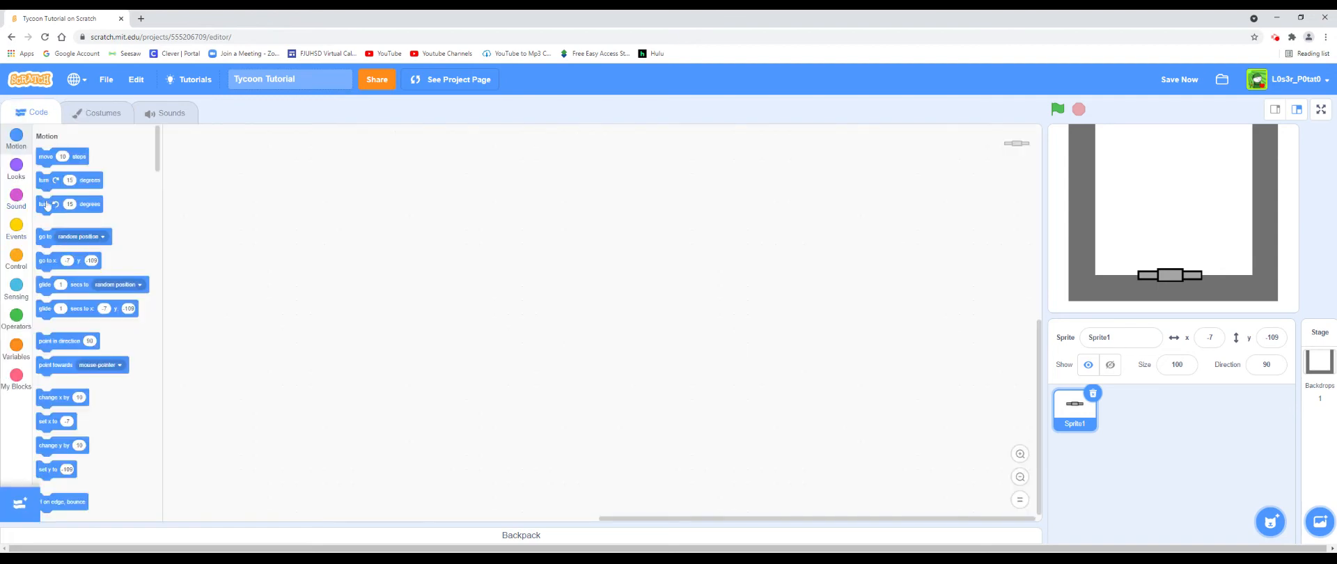
left_click_drag(1186, 280, 1184, 244)
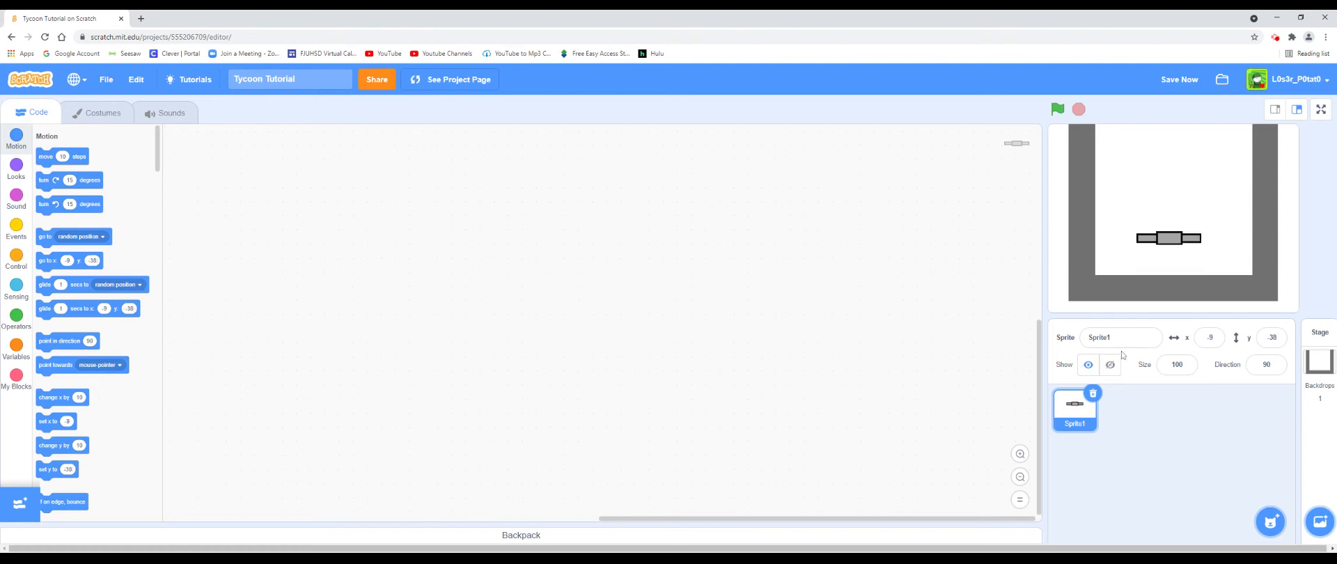
Step: Rename the sprite "enhancer"
type("size en")
key("BackSpace")
key("BackSpace")
key("BackSpace")
key("BackSpace")
key("BackSpace")
key("BackSpace")
key("BackSpace")
type("resize")
key("BackSpace")
key("BackSpace")
key("BackSpace")
key("BackSpace")
key("BackSpace")
key("BackSpace")
type("en")
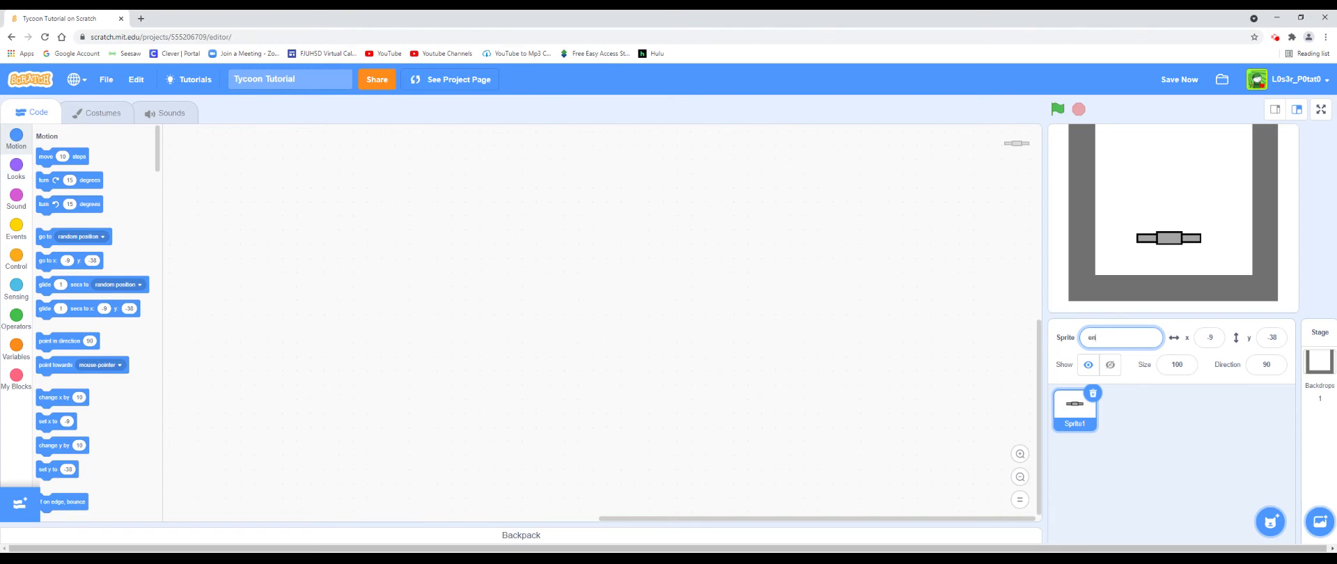
type("hances")
left_click(922, 343)
Step: Create another painted sprite and set its fill to a light orange with colour 10, saturation 47 and brightness 100
mouse_move(1273, 519)
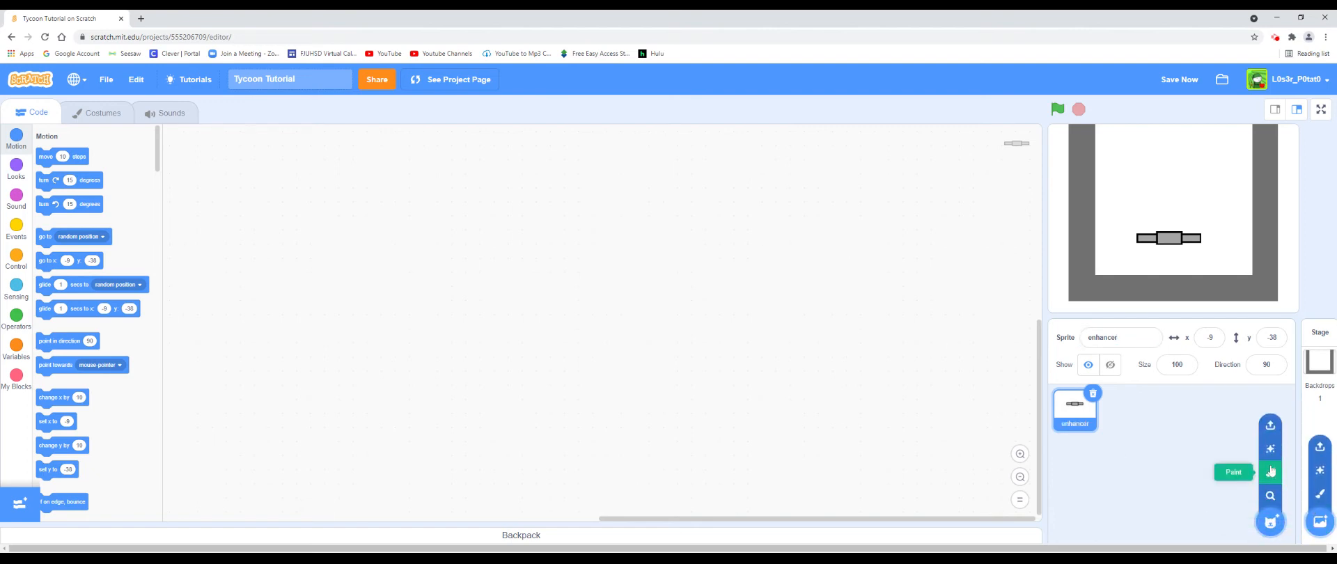
left_click(1270, 472)
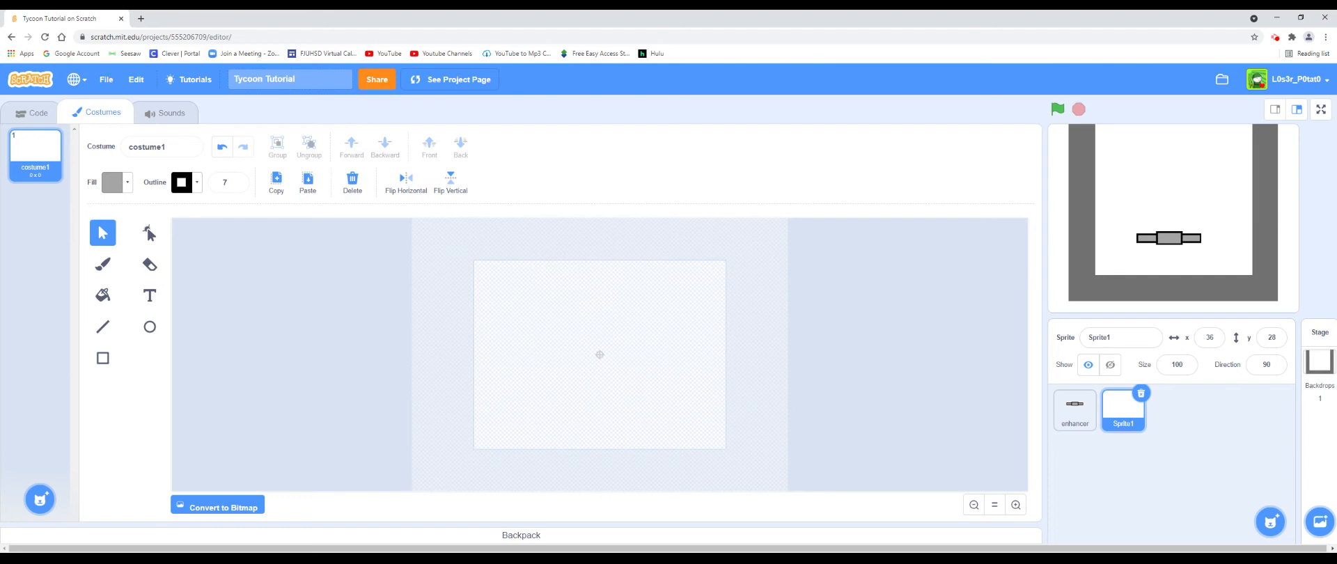
left_click(119, 181)
left_click_drag(119, 308, 170, 308)
left_click_drag(75, 277, 144, 276)
left_click_drag(74, 242, 84, 242)
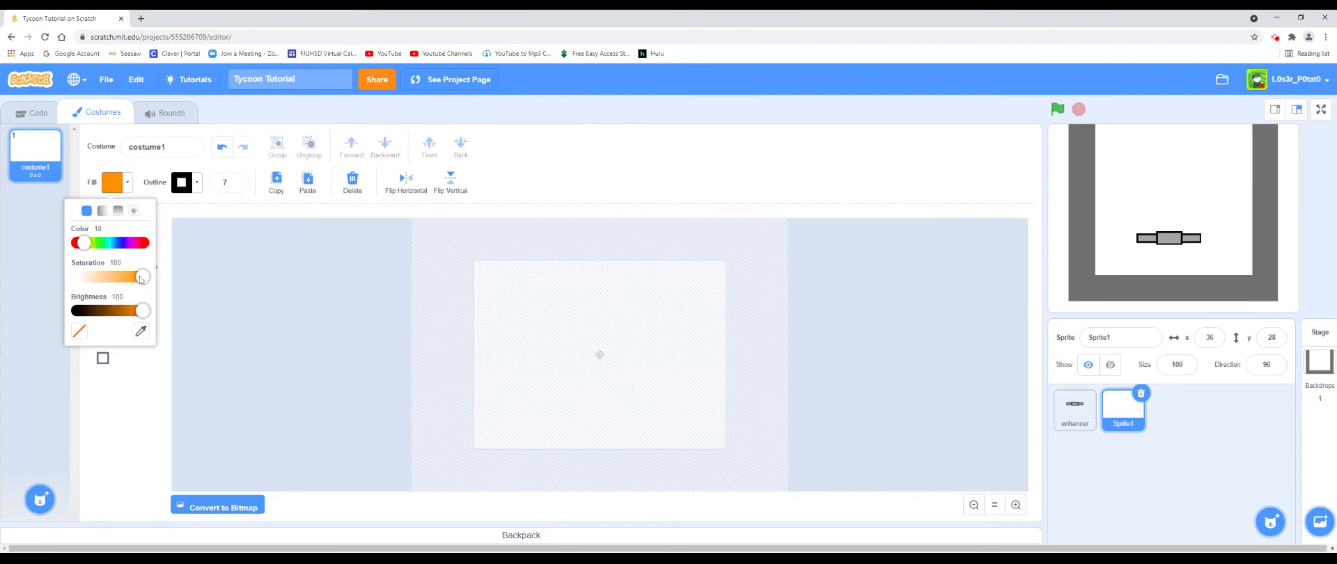
left_click_drag(141, 276, 105, 281)
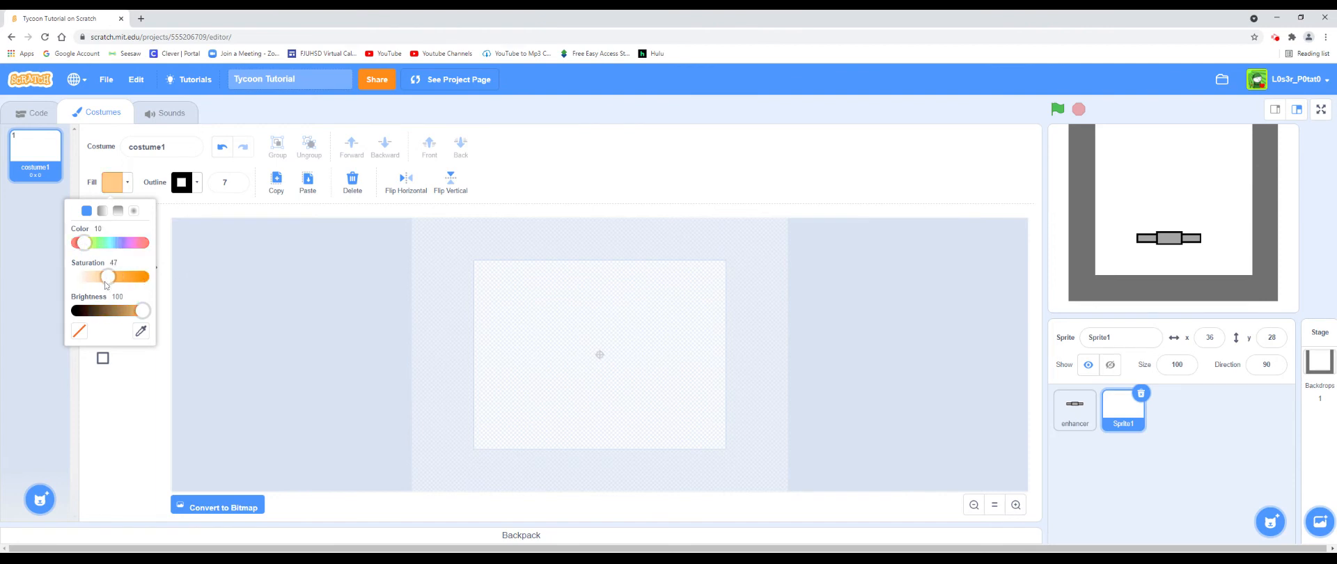
Step: Set the outline width to 0 and draw a flat, wide light-orange ellipse centred on the canvas
left_click(237, 181)
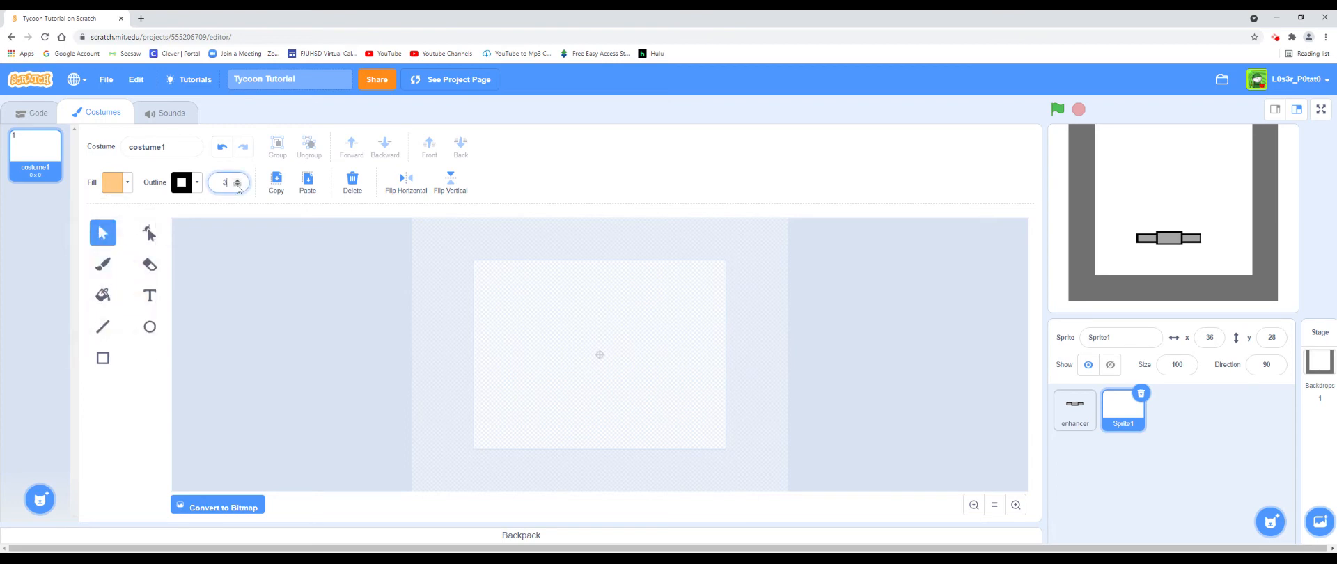
key("BackSpace")
type("0")
left_click_drag(556, 326, 629, 365)
left_click(103, 358)
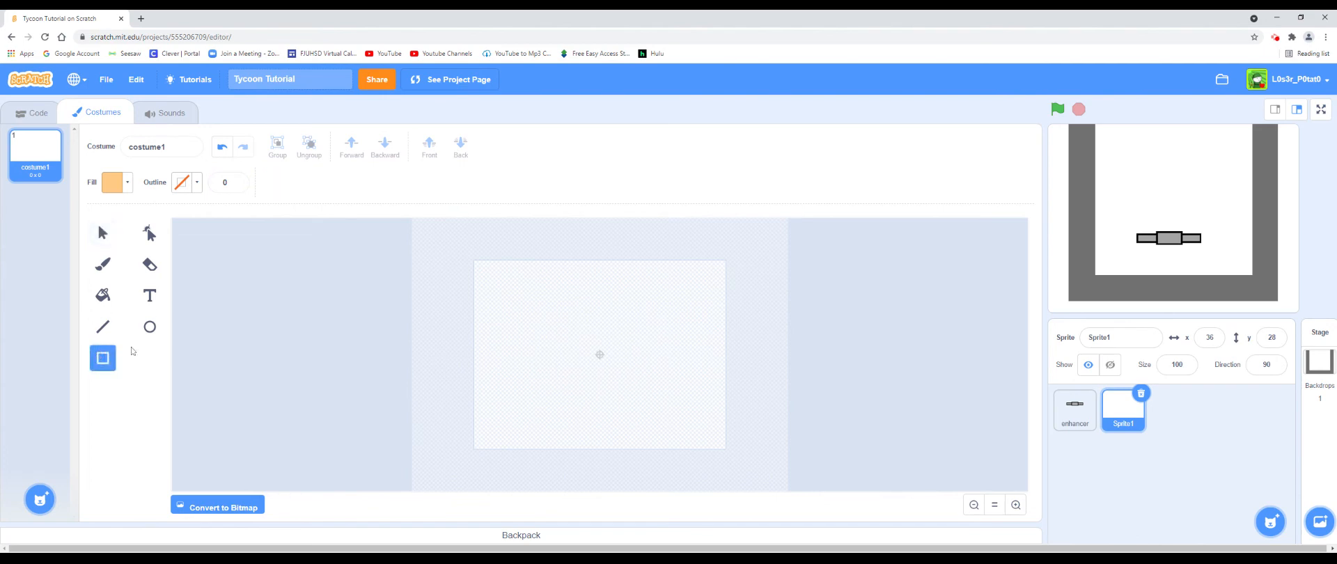
left_click(149, 327)
left_click_drag(555, 341, 603, 353)
left_click(614, 321)
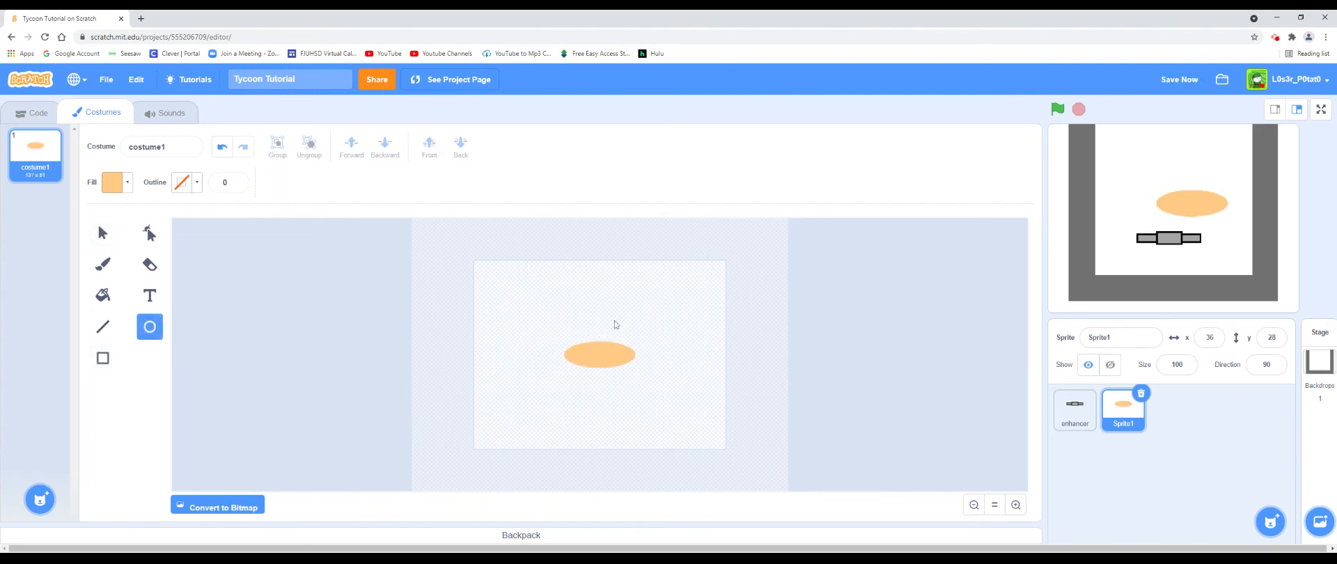
Step: Shrink the orange ellipse around the canvas centre and move the sprite to the track's upper right end, about x 181, y 162
left_click(102, 233)
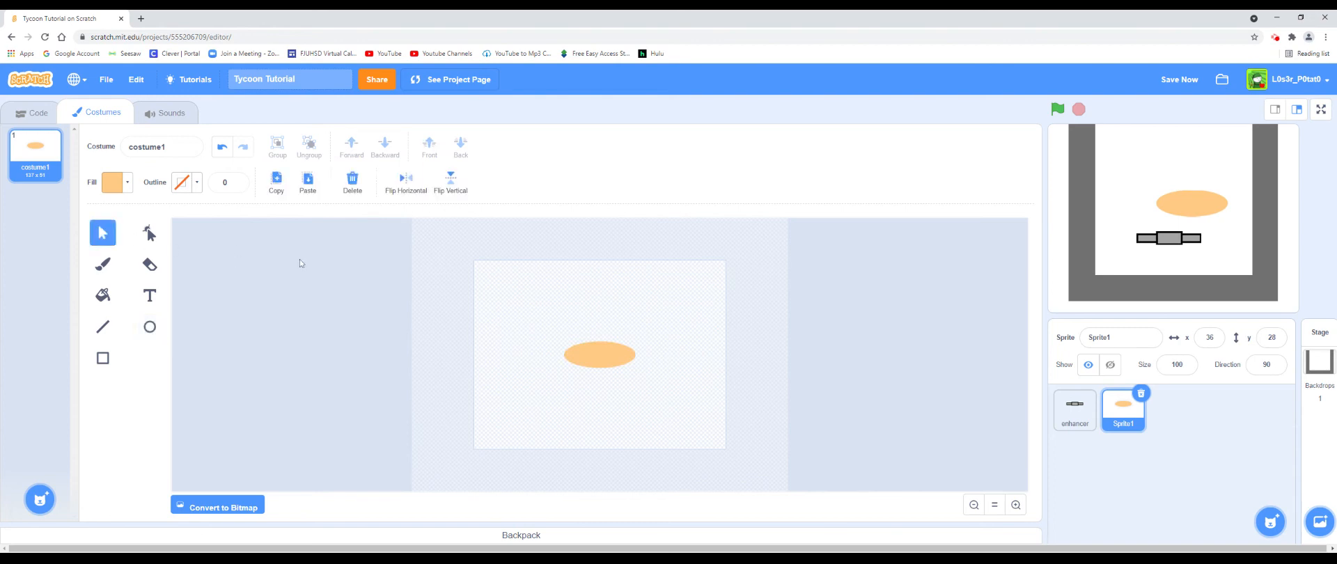
left_click_drag(648, 372, 601, 357)
left_click(663, 355)
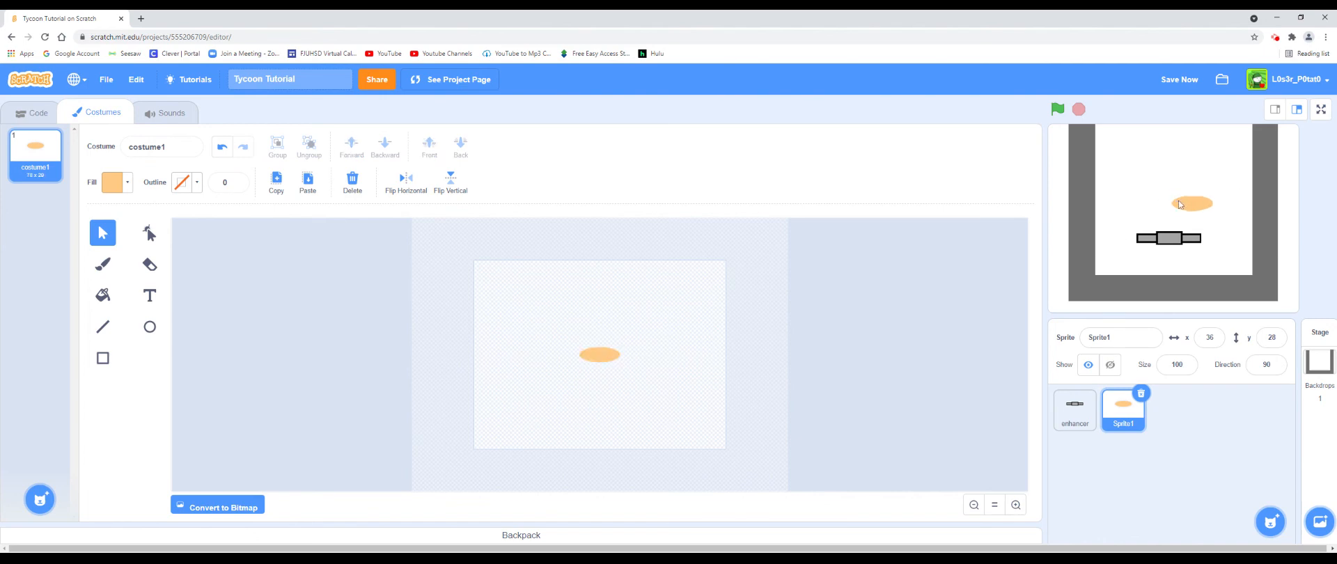
mouse_move(1178, 204)
left_mouse_down()
mouse_move(1256, 154)
mouse_move(1259, 133)
left_mouse_up()
left_click(602, 355)
left_click_drag(615, 346, 607, 355)
left_click(732, 381)
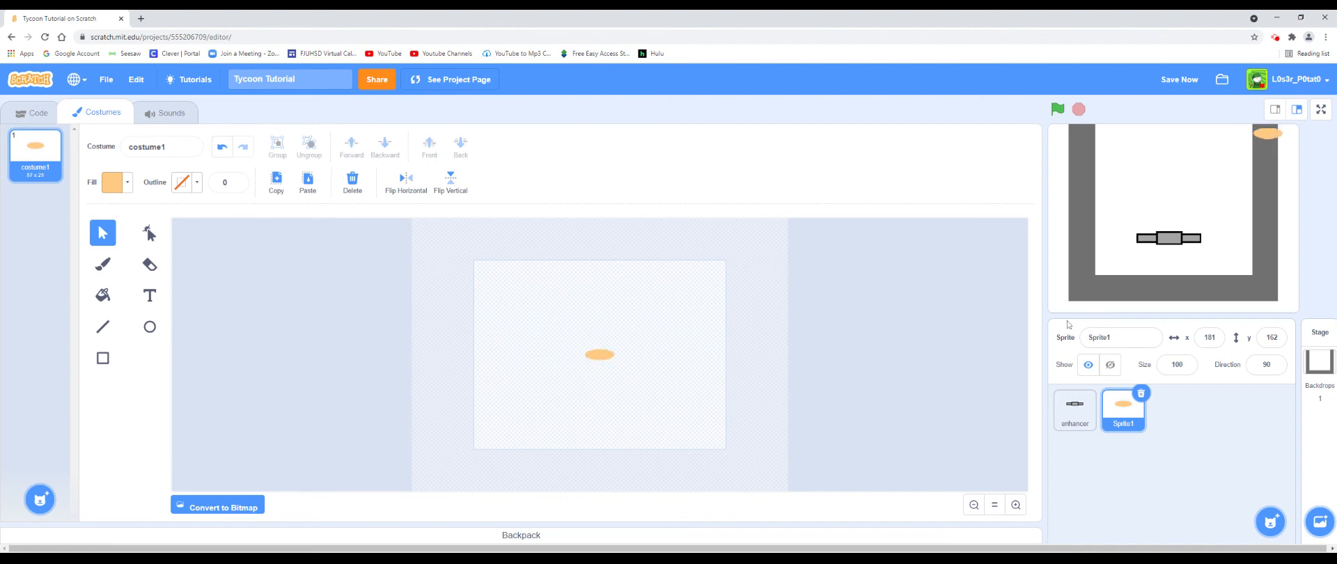
Step: Nudge the sprite to x 176, y 162 and shrink the ellipse slightly so it fits the track's width, keeping it centred
left_click_drag(1275, 134, 1273, 133)
left_click(598, 354)
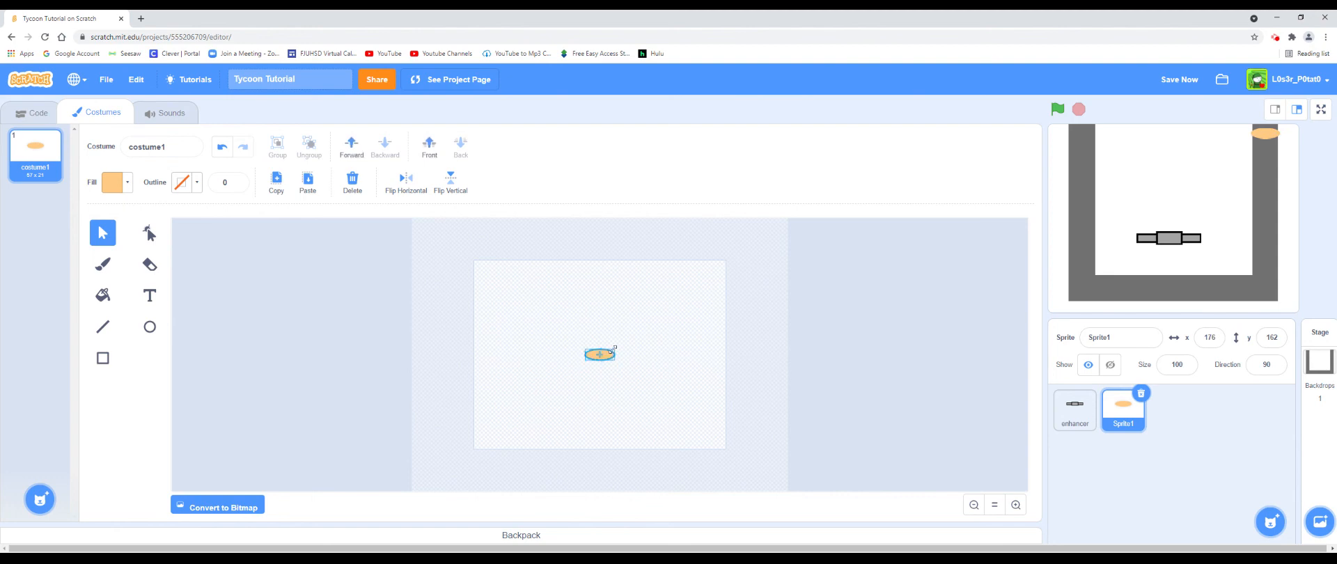
left_click_drag(609, 350, 610, 350)
left_click_drag(604, 355, 606, 355)
left_click(779, 368)
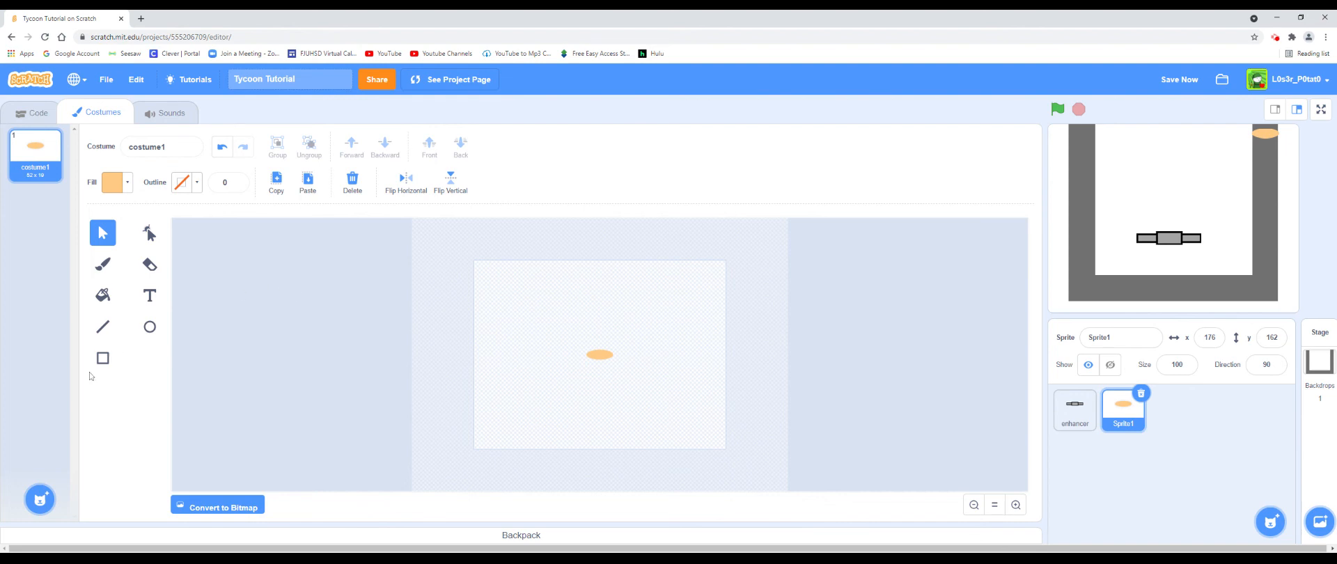
Step: Duplicate the orange ellipse costume and set the fill for a new ellipse to red with colour 0, saturation 56 and brightness 100
left_click(149, 326)
right_click(49, 174)
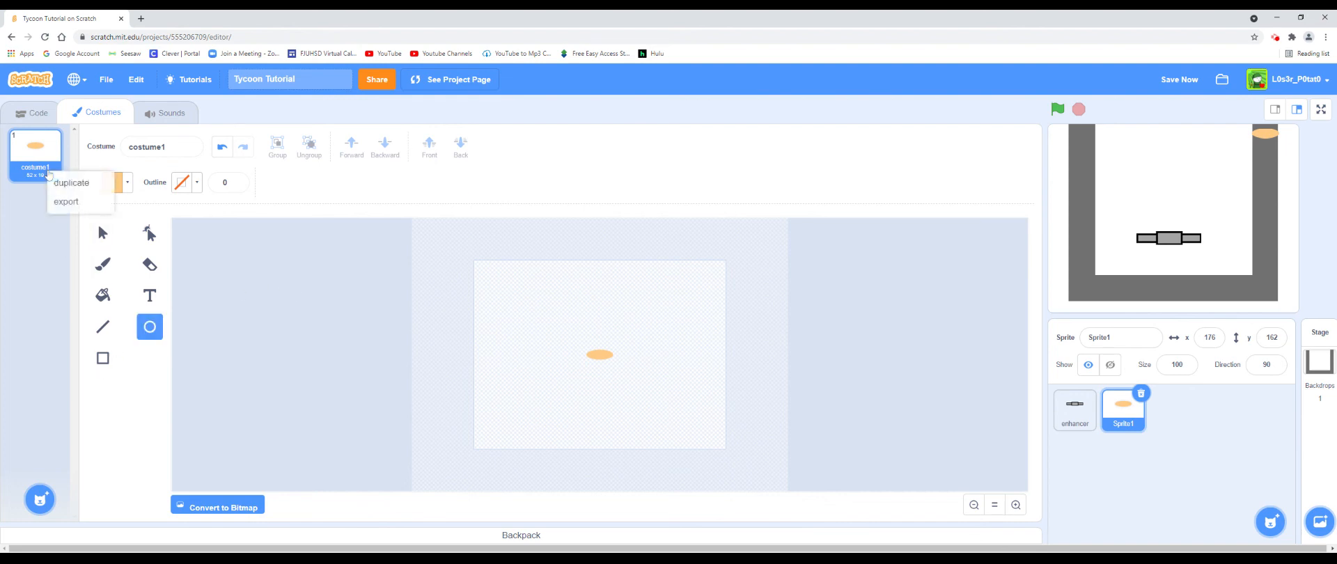
left_click(66, 181)
left_click(111, 182)
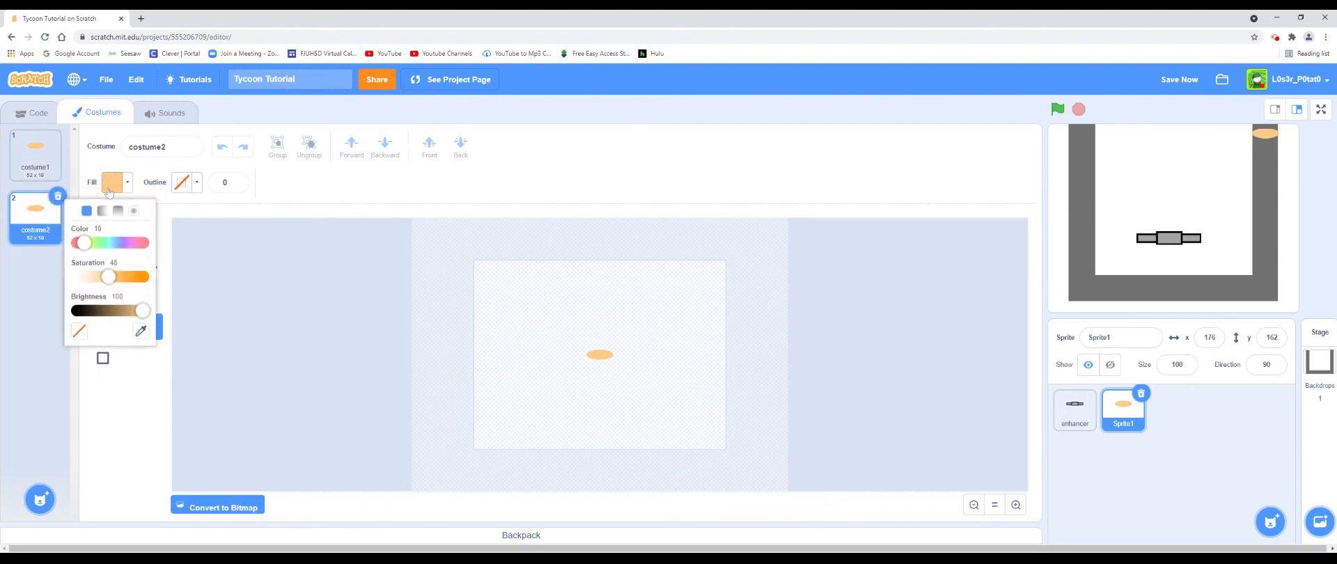
left_click(77, 243)
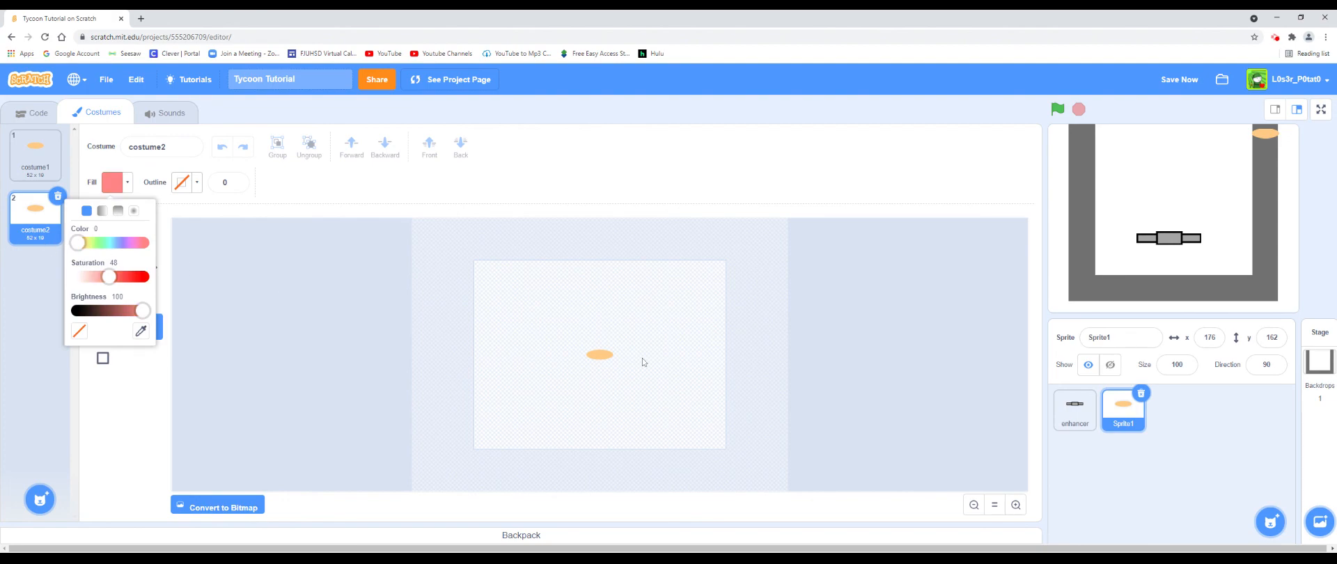
left_click(114, 276)
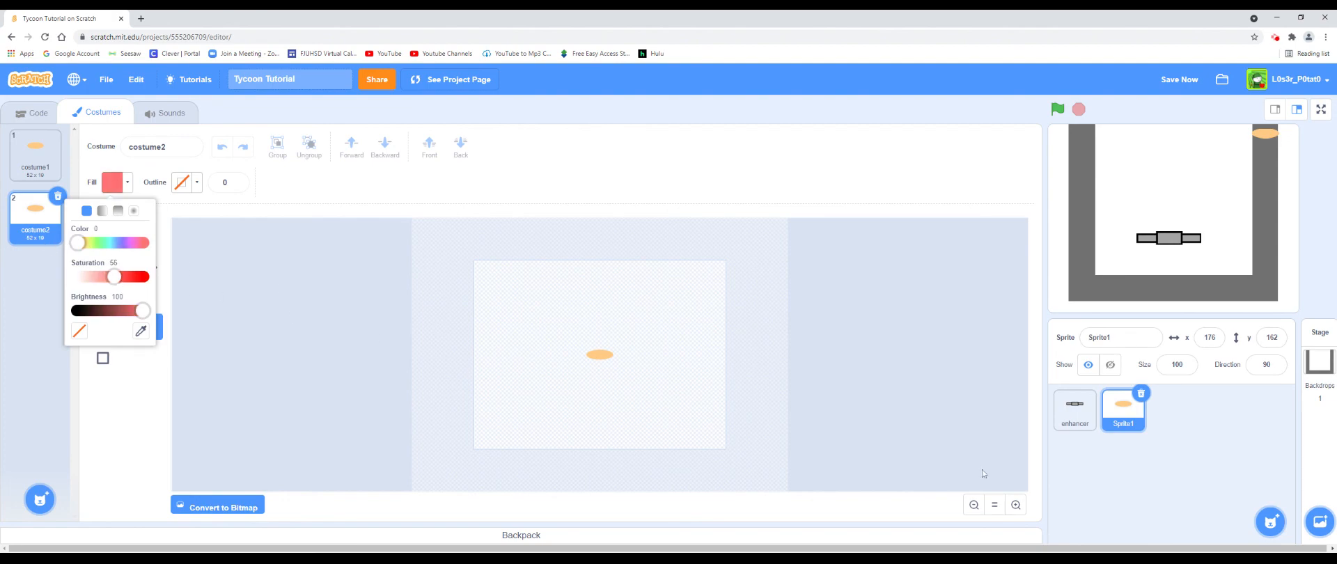
Step: Draw a thin red ellipse across the middle of the orange ellipse, spanning its full width
left_click(1018, 506)
left_click(1016, 506)
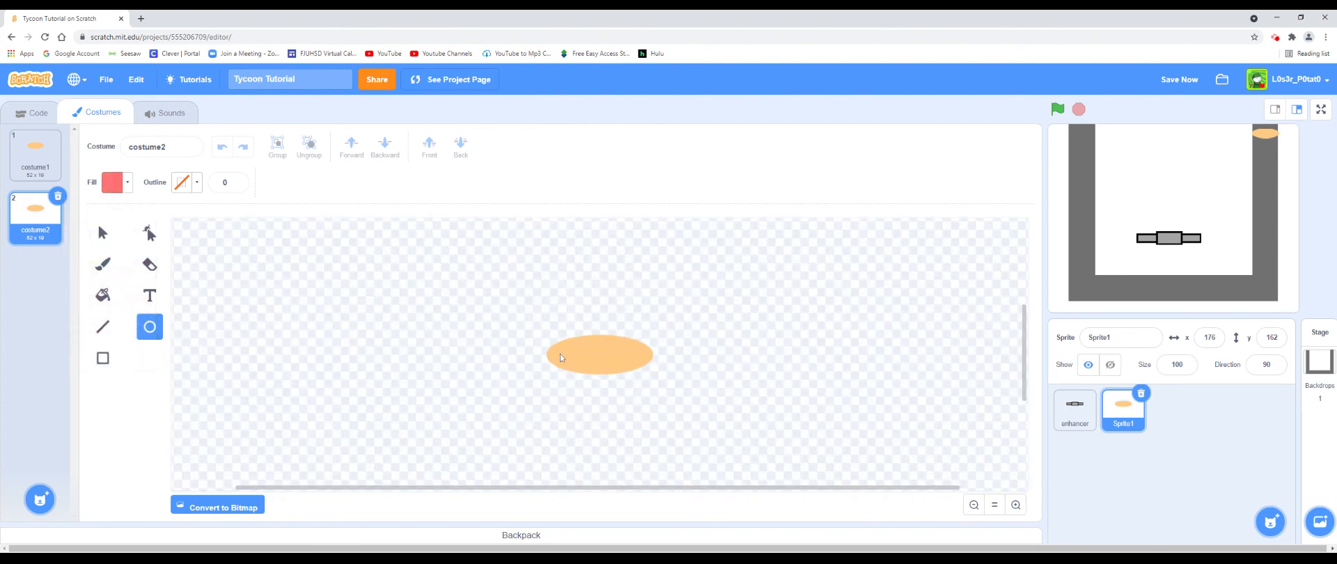
mouse_move(547, 352)
left_mouse_down()
mouse_move(672, 370)
mouse_move(644, 359)
left_mouse_up()
left_click(512, 331)
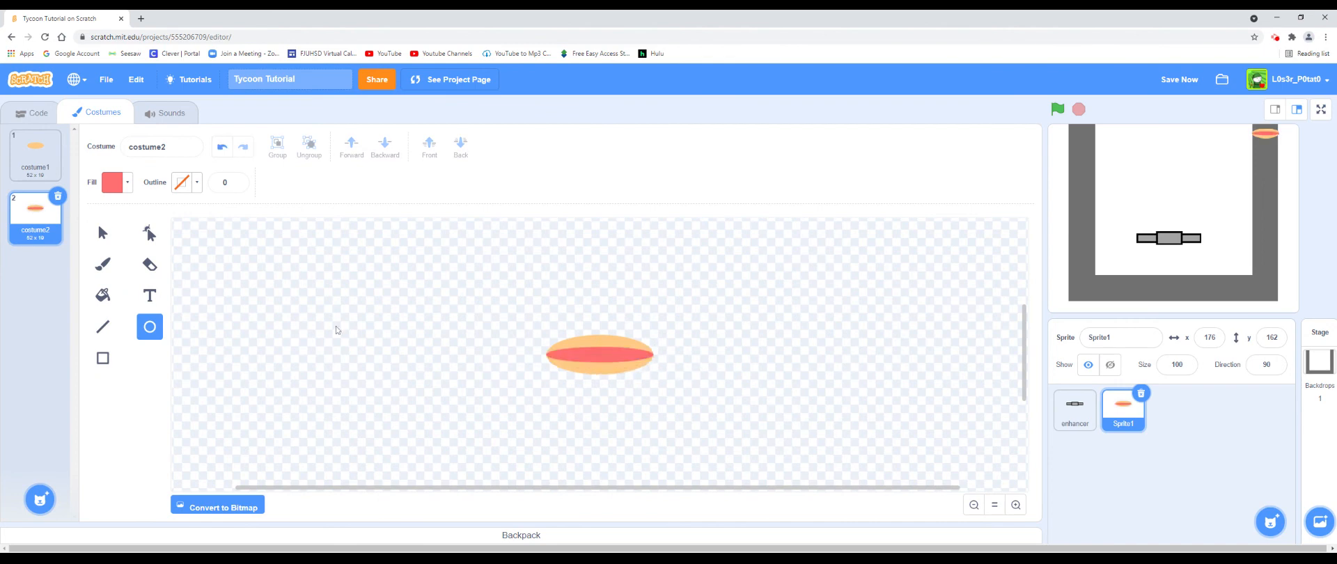
Step: Thicken the red ellipse by moving its upper and lower points outward, and add curve points near its right end
left_click(149, 235)
left_click(601, 355)
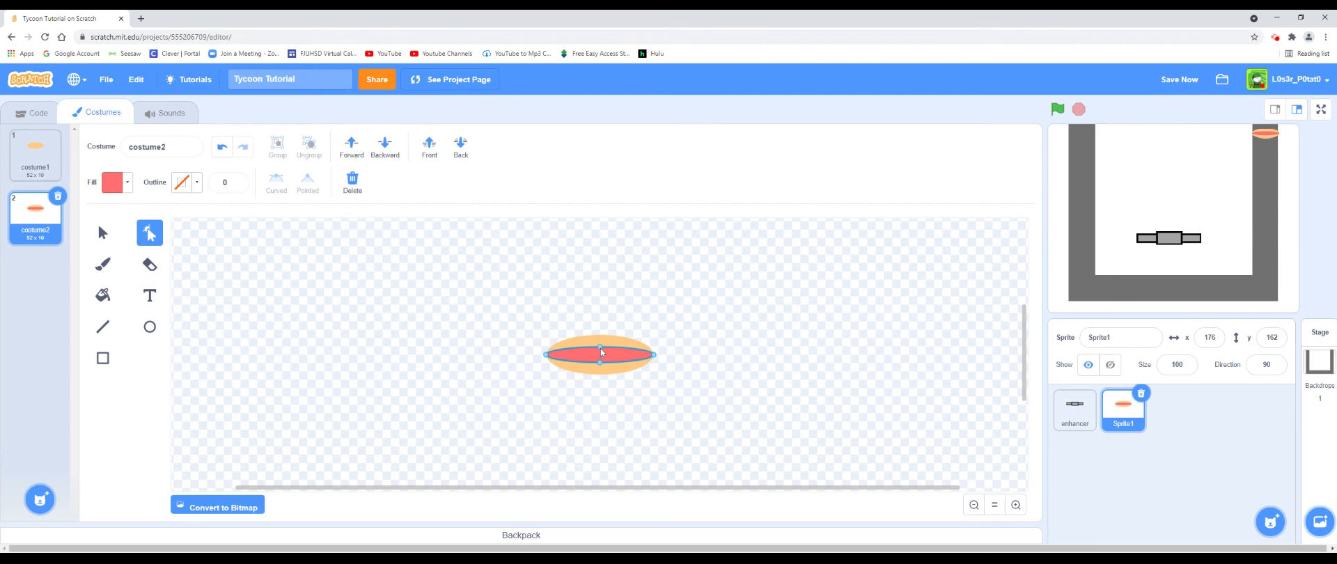
left_click_drag(600, 348, 601, 367)
left_click(644, 360)
left_click(530, 321)
left_click(637, 357)
left_click(502, 333)
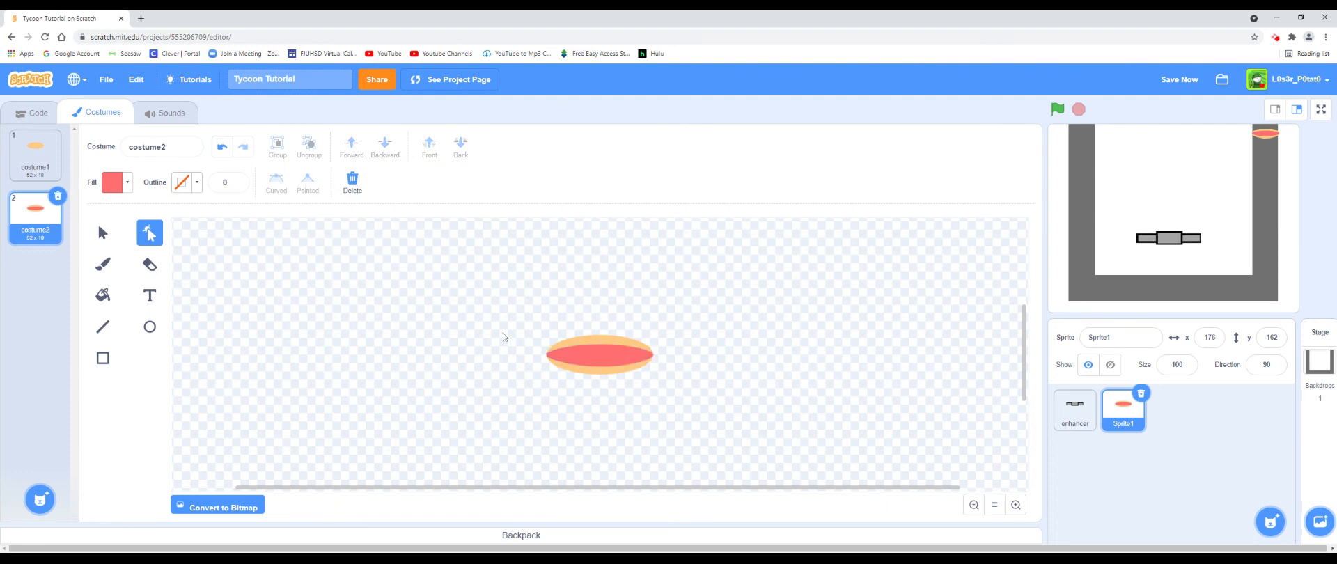
Step: Add curve points near the red ellipse's left end and pull its left tip slightly inward to round it
left_click(577, 357)
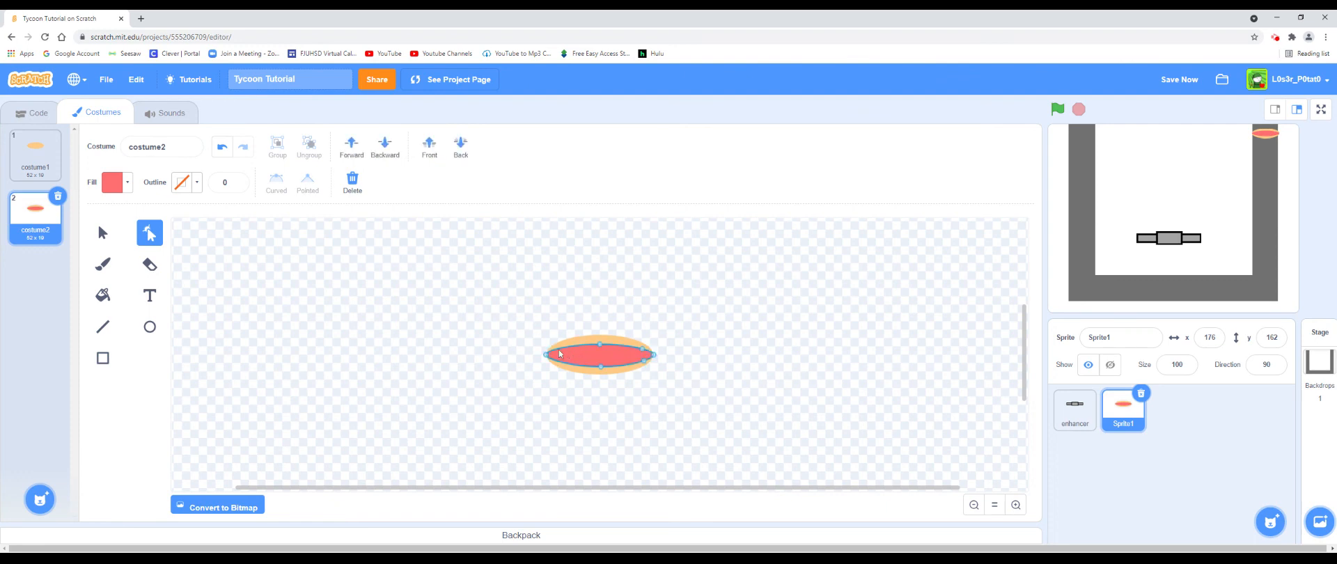
left_click(558, 353)
left_click(557, 361)
left_click_drag(557, 359, 557, 362)
left_click(547, 356)
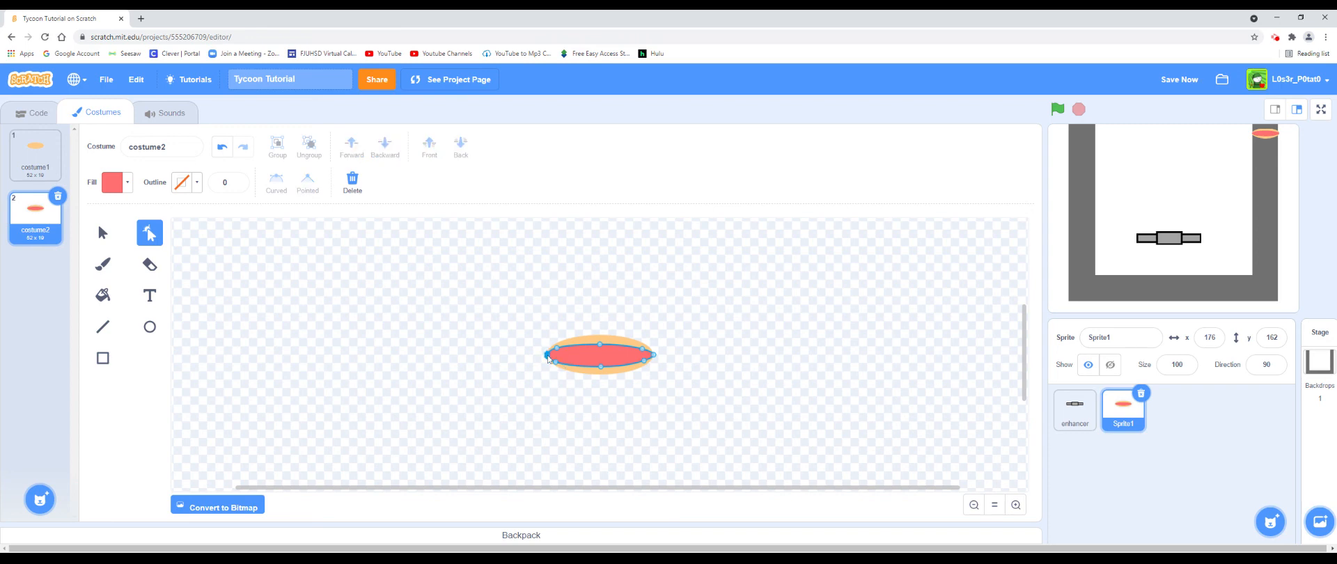
left_click(557, 331)
Step: Pull the red ellipse's right tip slightly inward so that end is rounded within the orange ellipse
left_click(652, 362)
left_click(653, 355)
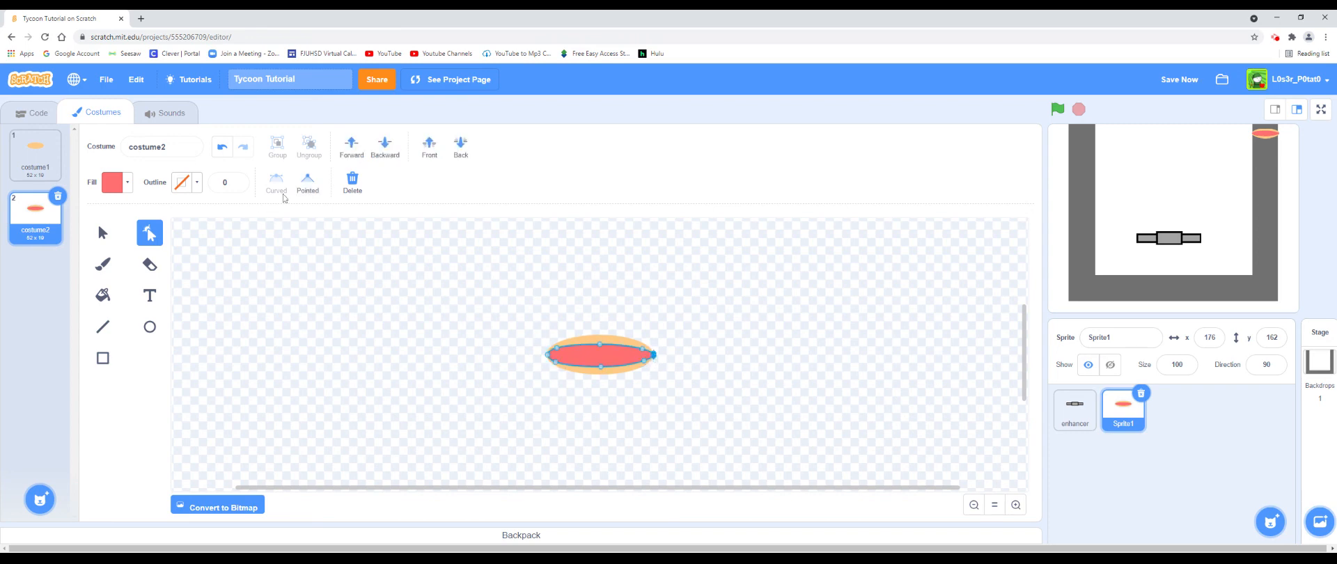
left_click(644, 363)
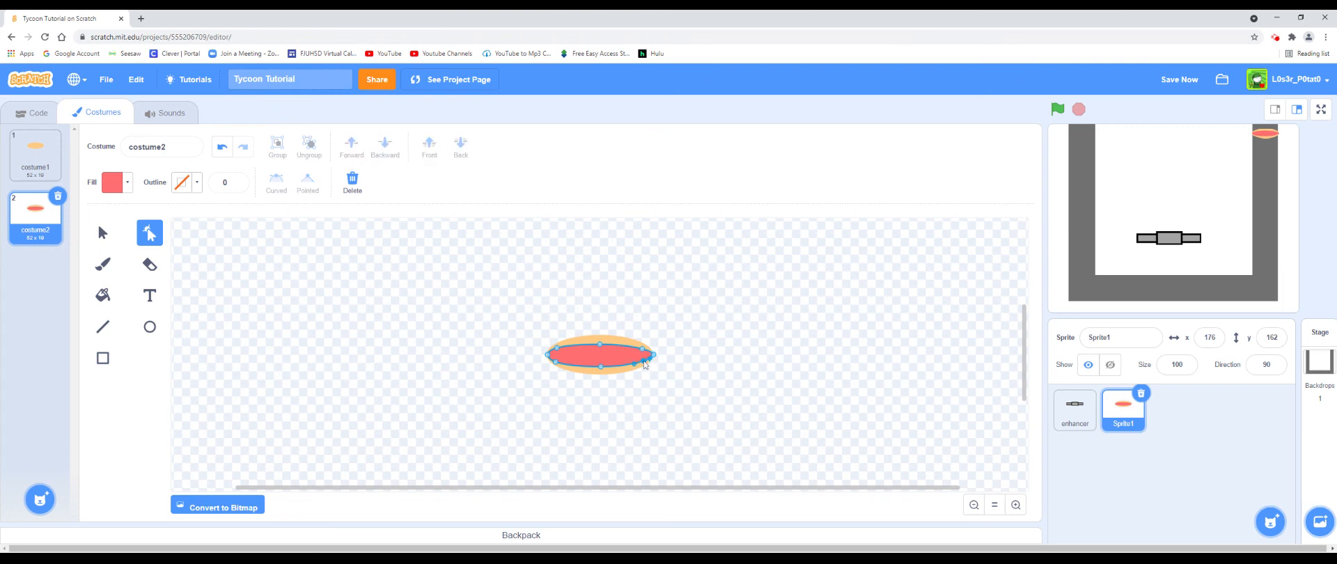
left_click(642, 347)
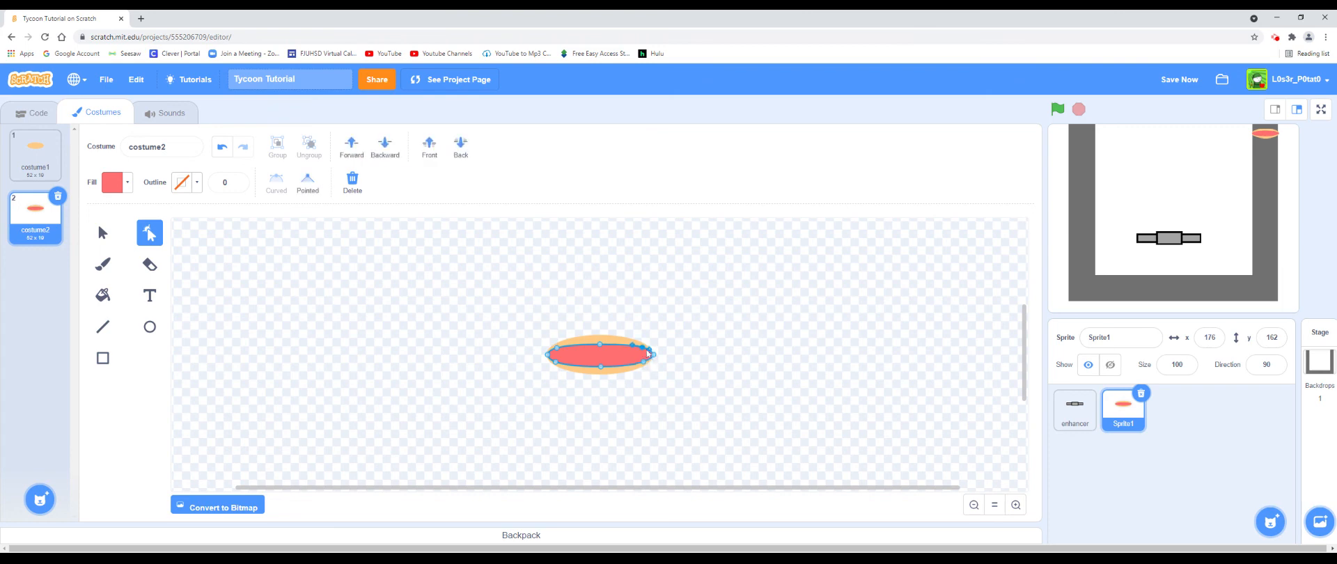
left_click(652, 356)
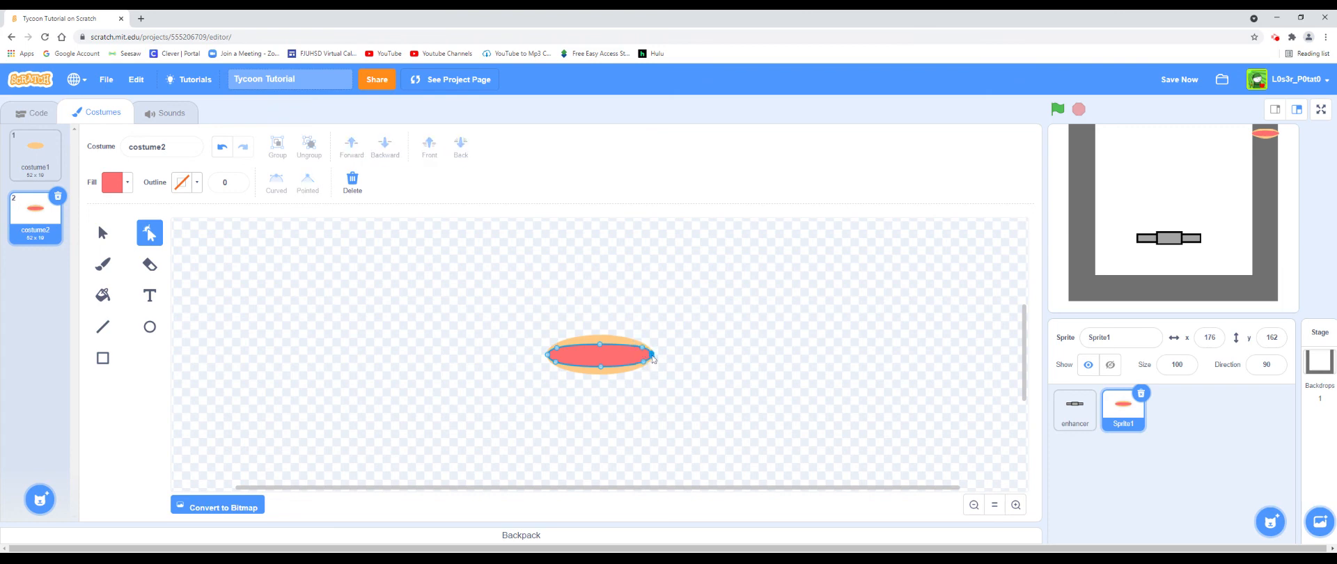
left_click(681, 358)
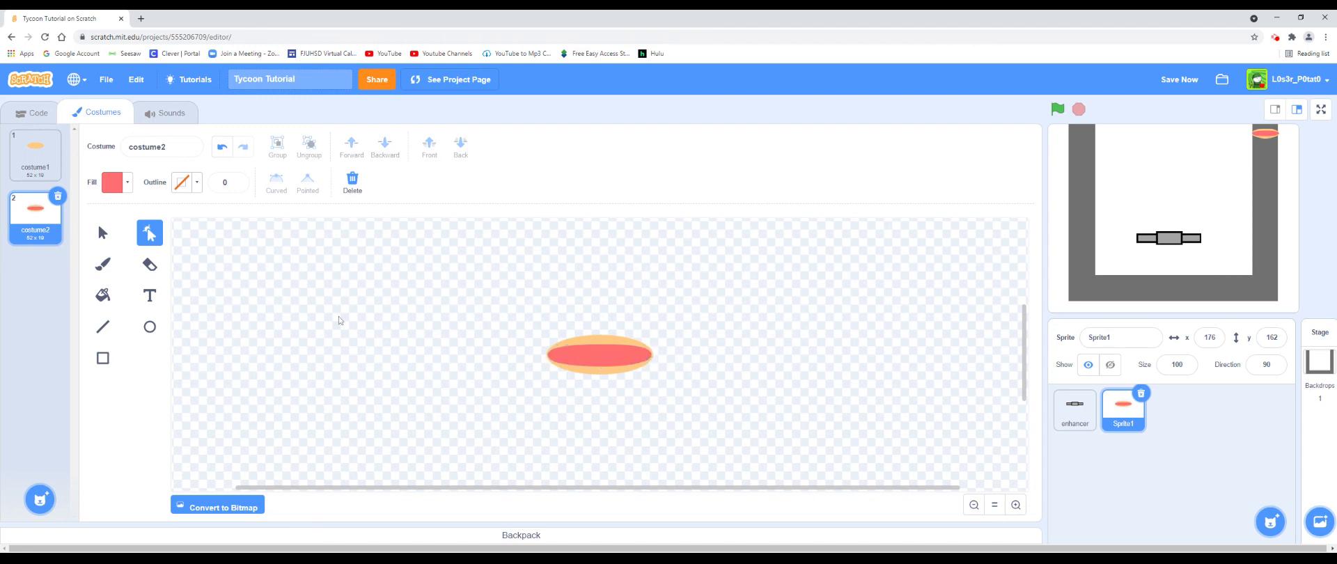